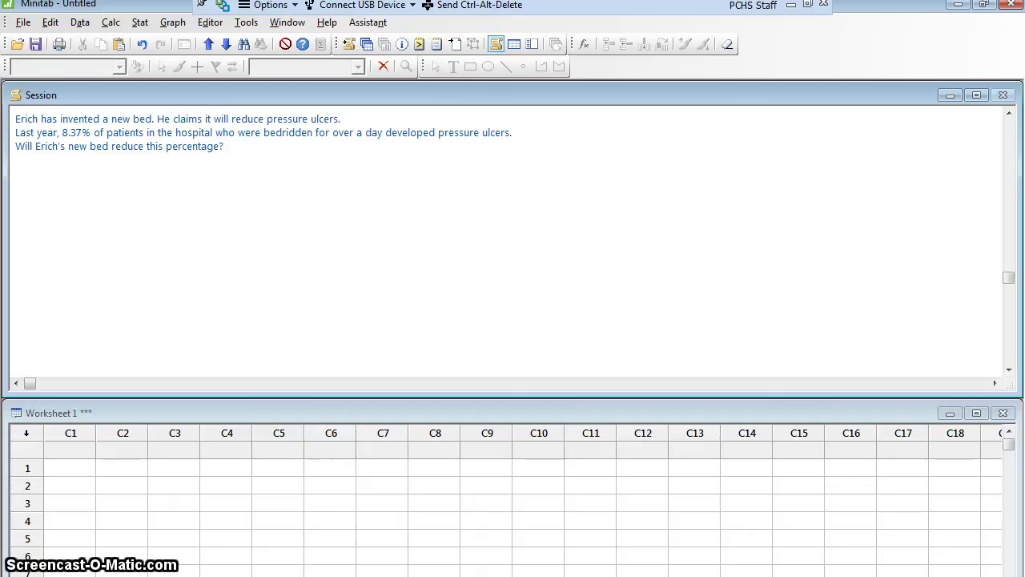
Note the test group as people bedridden in the new bed and the control group as the traditional bed.
{"action": "type", "text": "Test grou"}
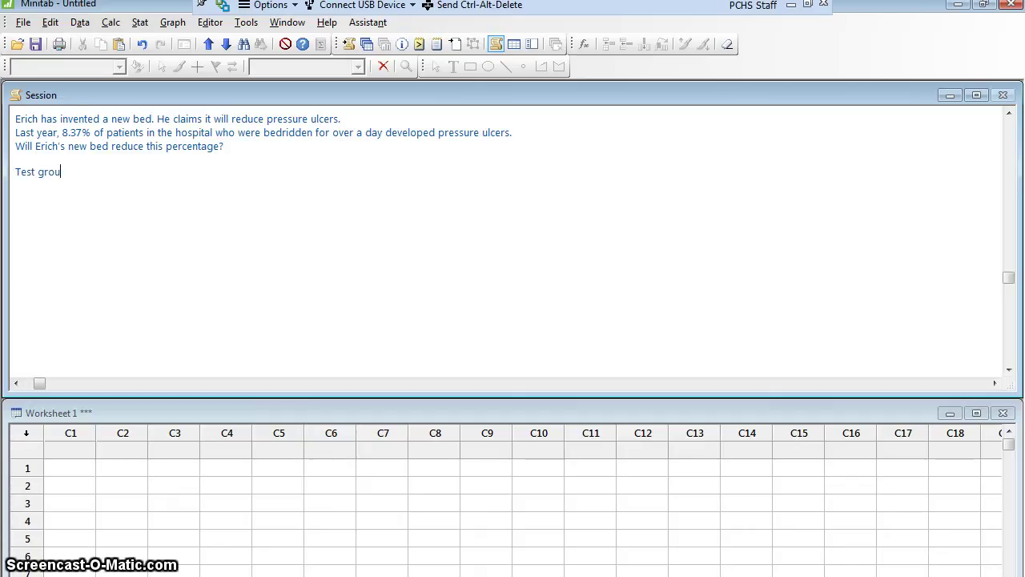
{"action": "type", "text": "p: "}
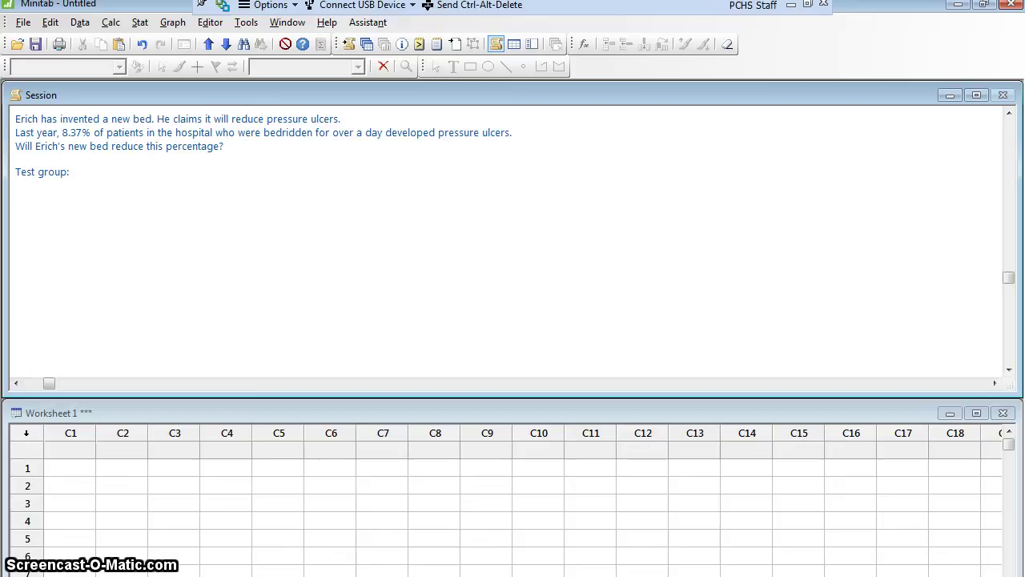
{"action": "type", "text": "People bed"}
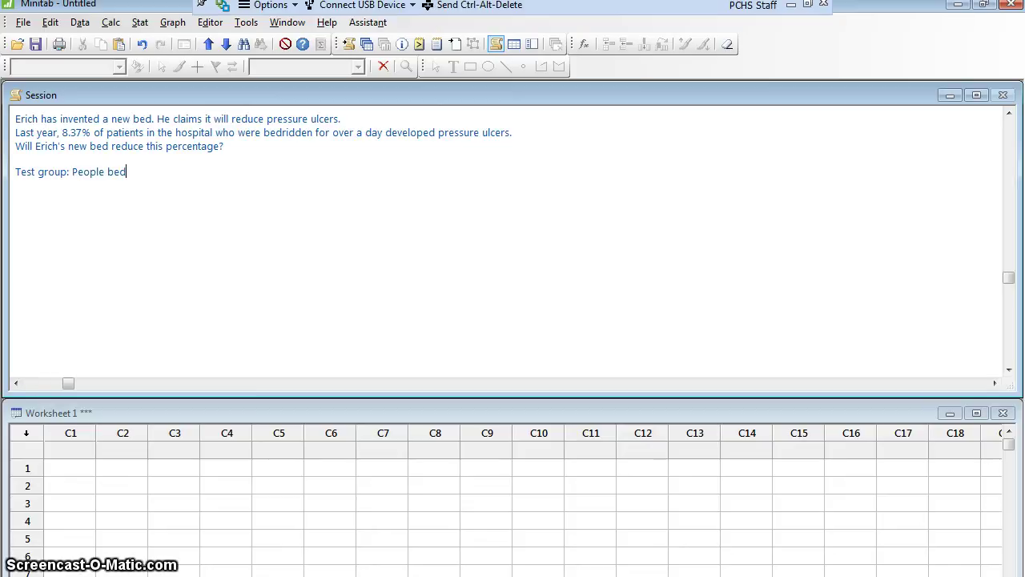
{"action": "type", "text": "ridden in E"}
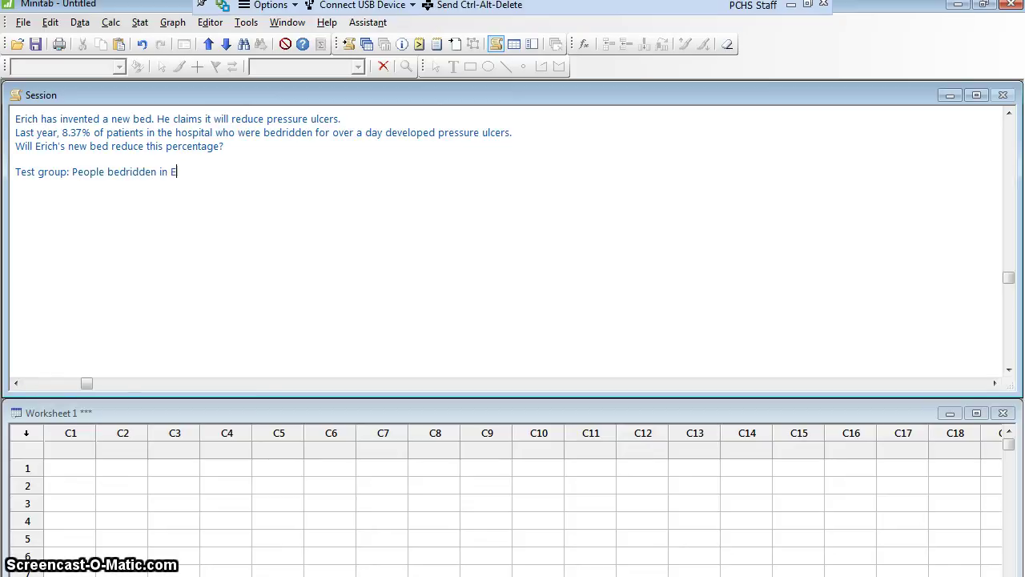
{"action": "type", "text": "rich's new bed"}
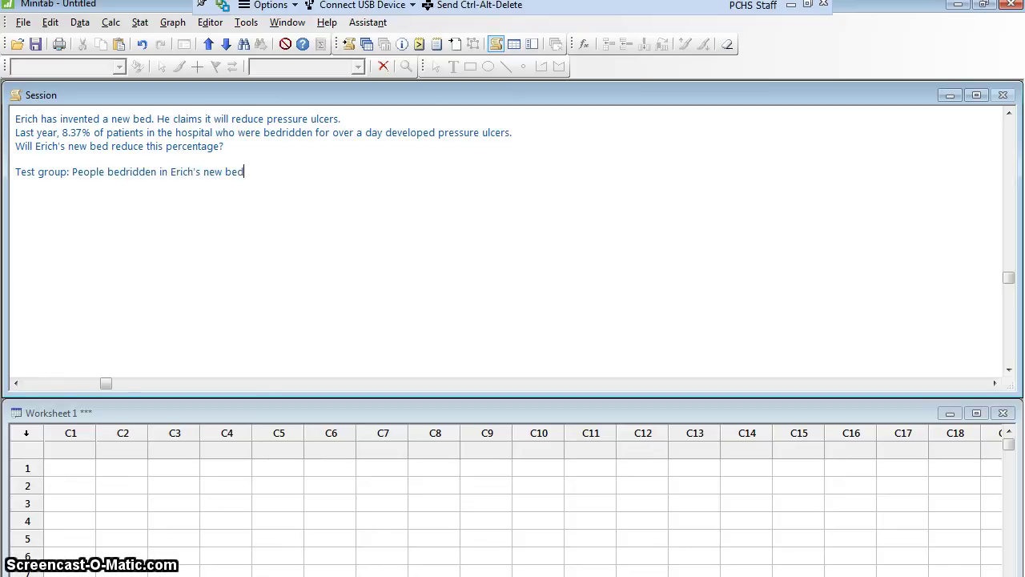
{"action": "key", "text": "Return"}
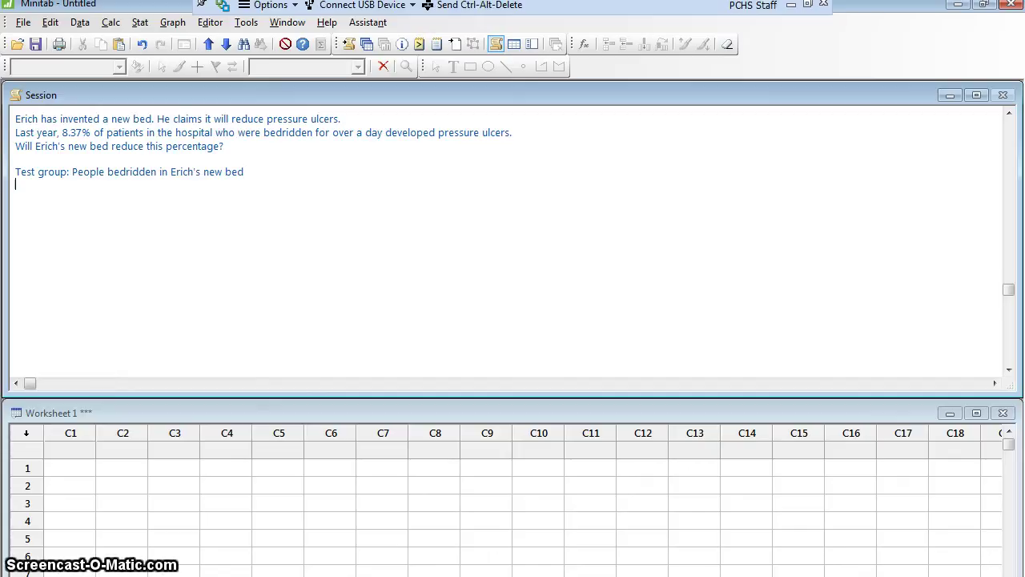
{"action": "type", "text": "Control grou"}
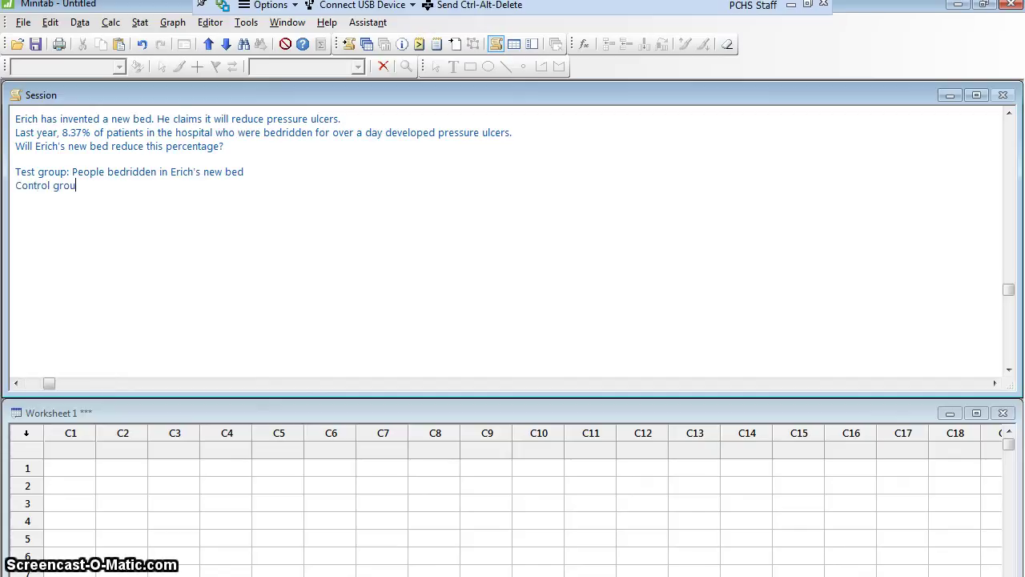
{"action": "type", "text": "p: People"}
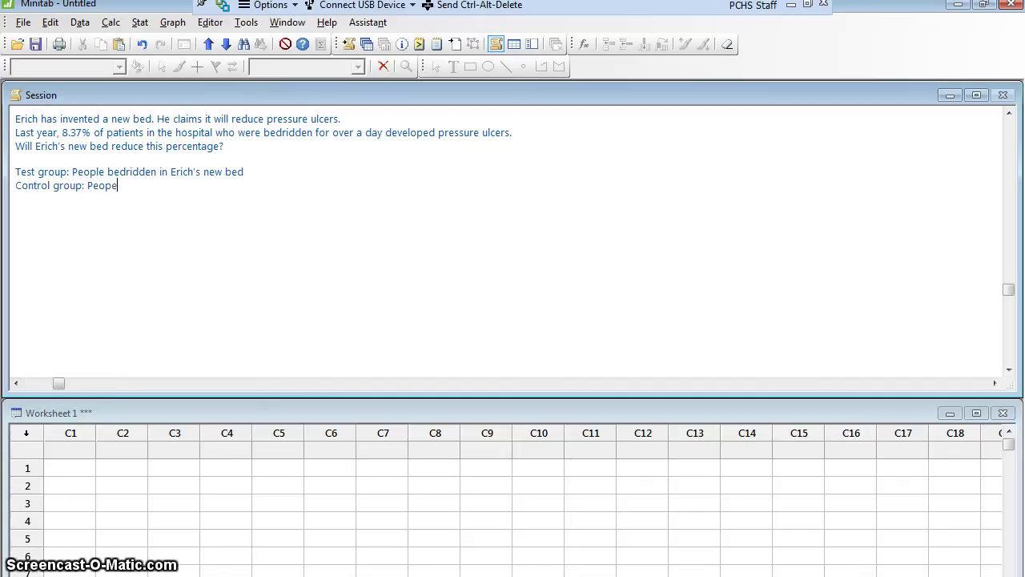
{"action": "type", "text": " bedridden in "}
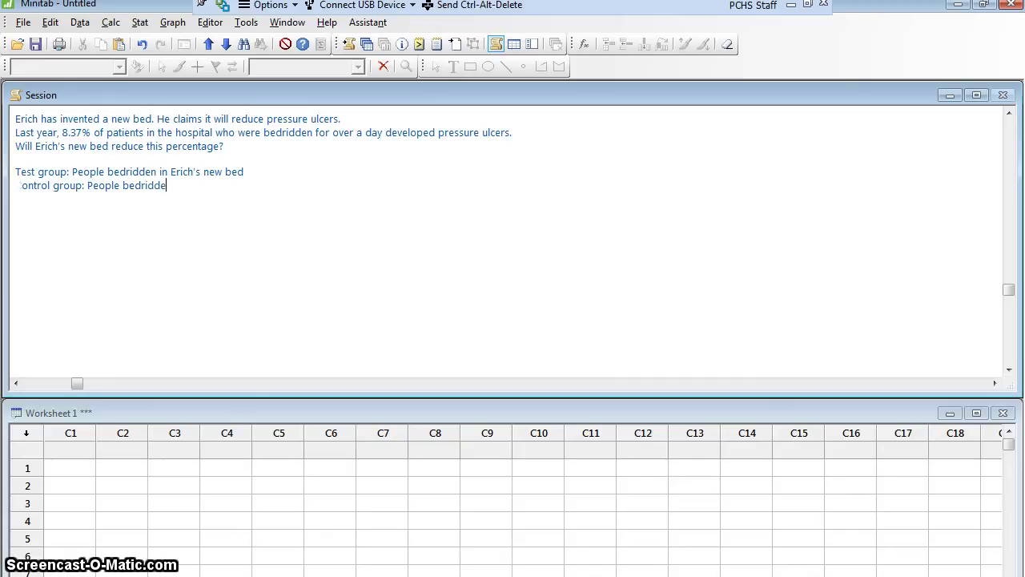
{"action": "type", "text": "the traditi"}
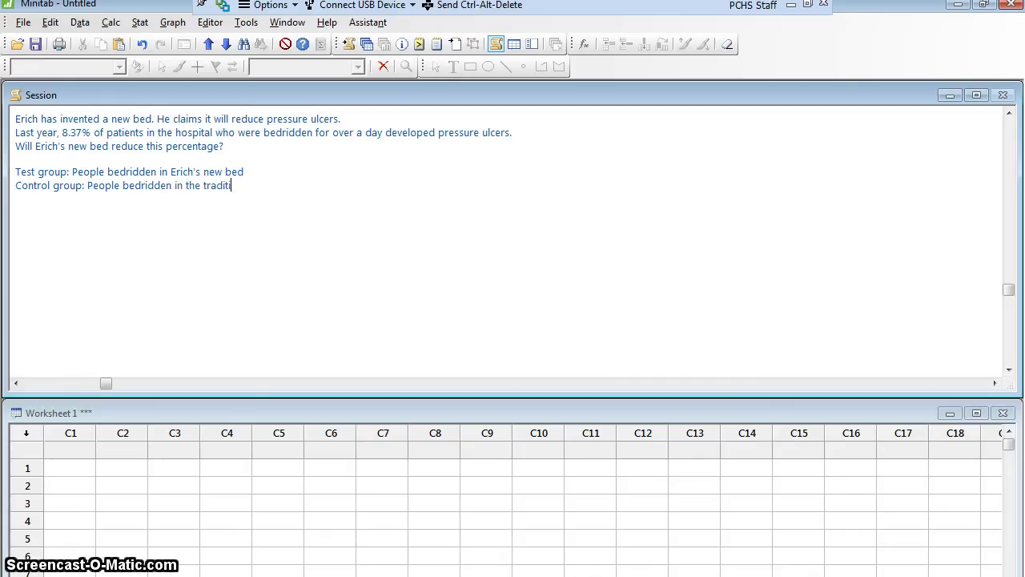
{"action": "type", "text": "onal bed"}
{"action": "key", "text": "Return"}
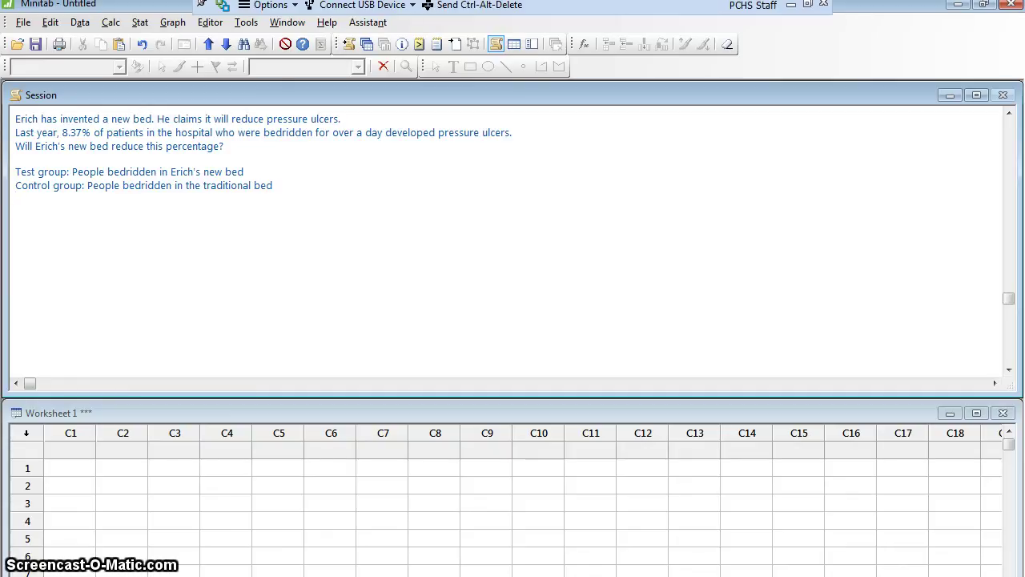
Write '2 Proportions Test' and '95% confidence' as separate lines in the Session window.
{"action": "type", "text": "2 Proportion"}
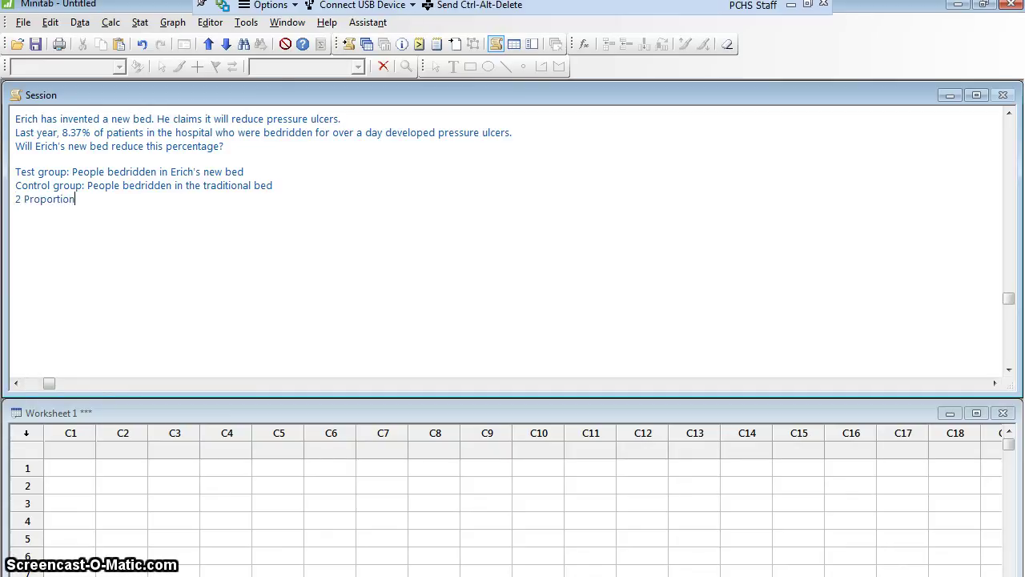
{"action": "type", "text": "s Test"}
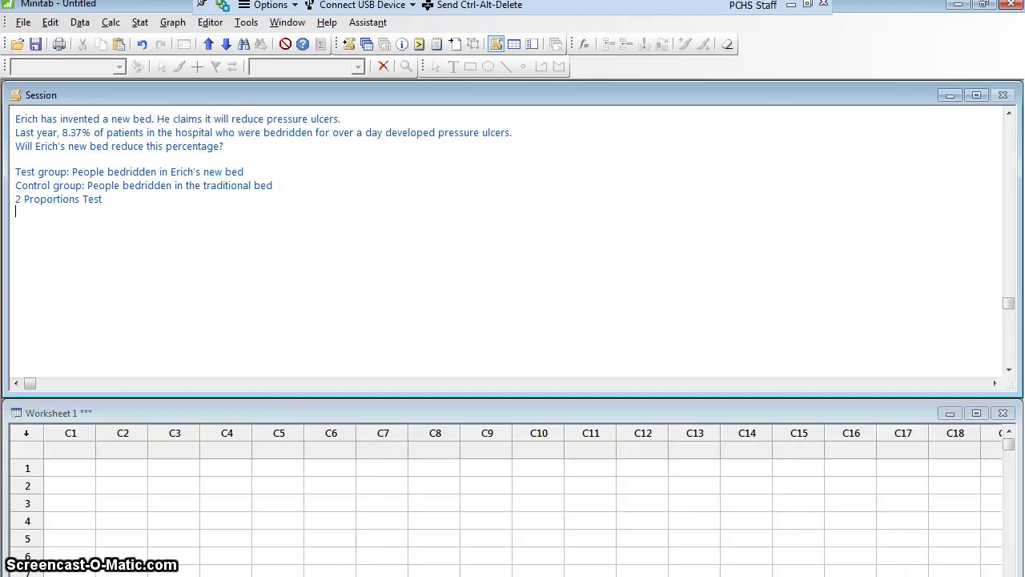
{"action": "key", "text": "Return"}
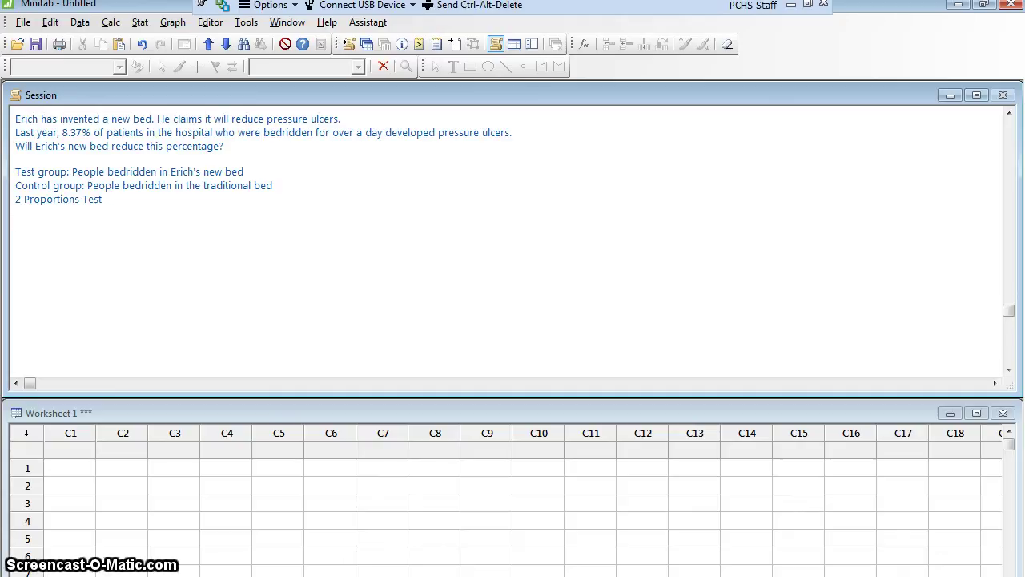
{"action": "type", "text": "95"}
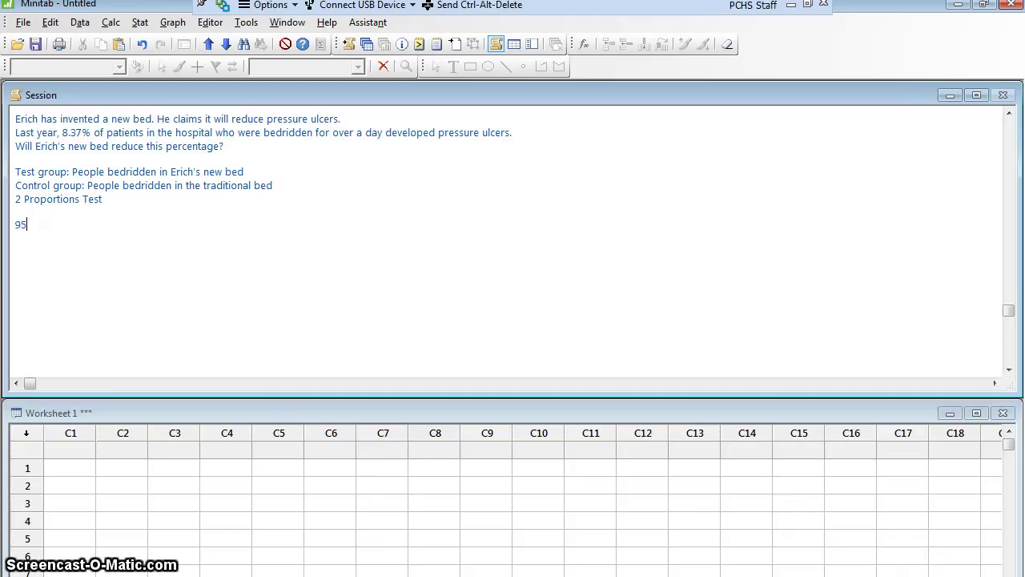
{"action": "type", "text": "% confidence"}
{"action": "key", "text": "Return"}
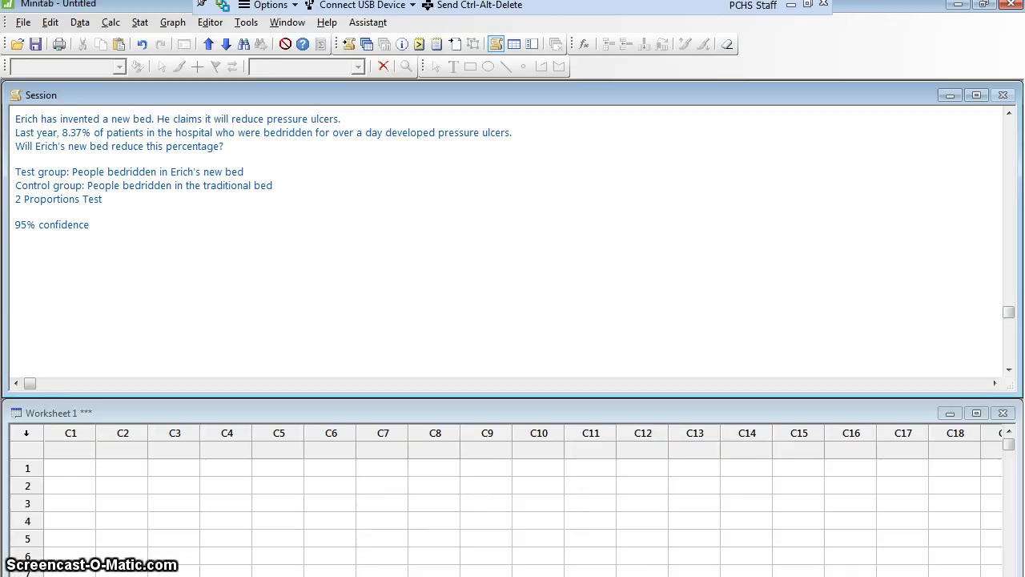
Write the hypotheses 'H1: p Test < p Control' and 'H0: p Test = p Control' on separate lines.
{"action": "type", "text": "H1:"}
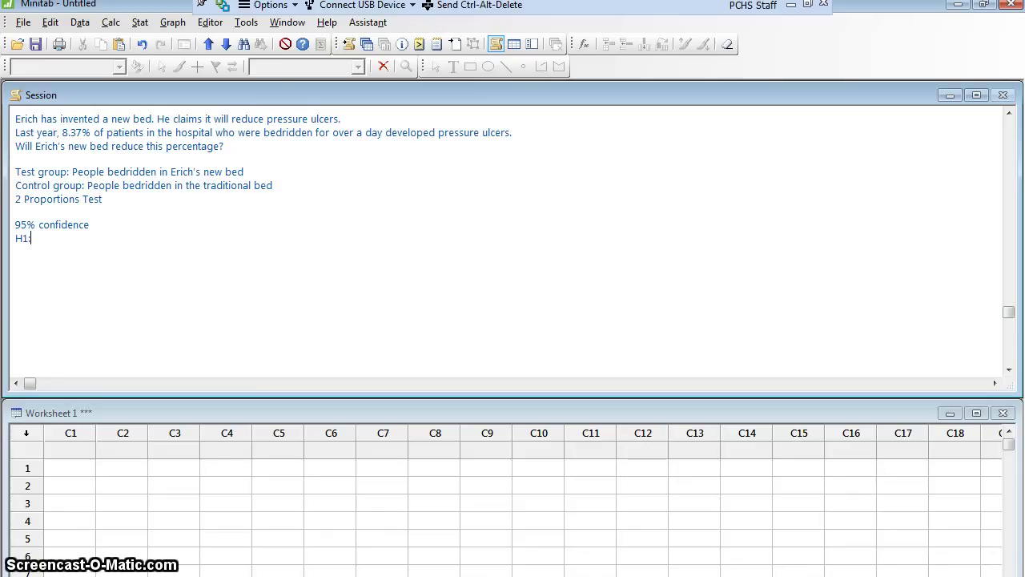
{"action": "type", "text": " p Tes"}
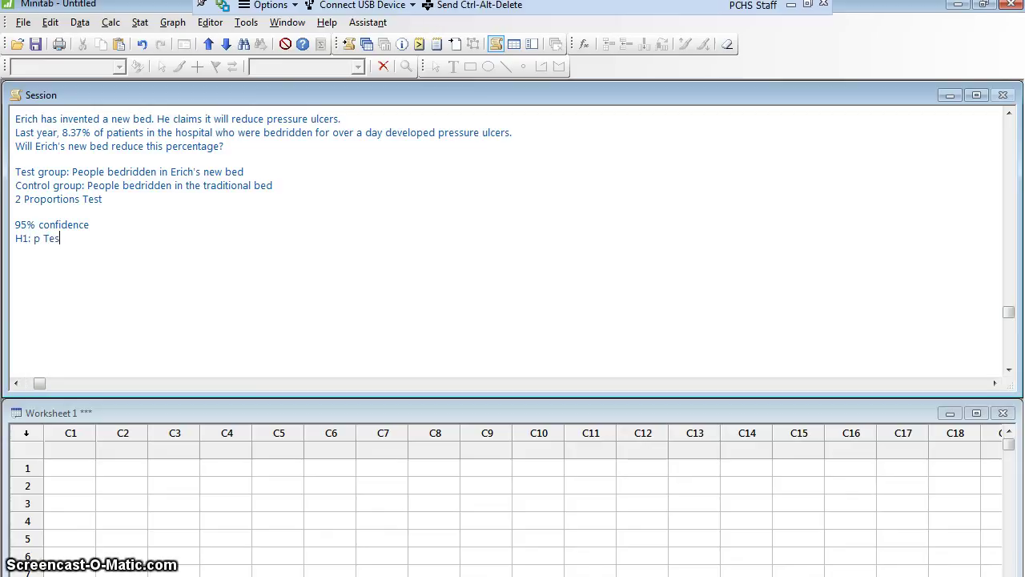
{"action": "type", "text": "t < "}
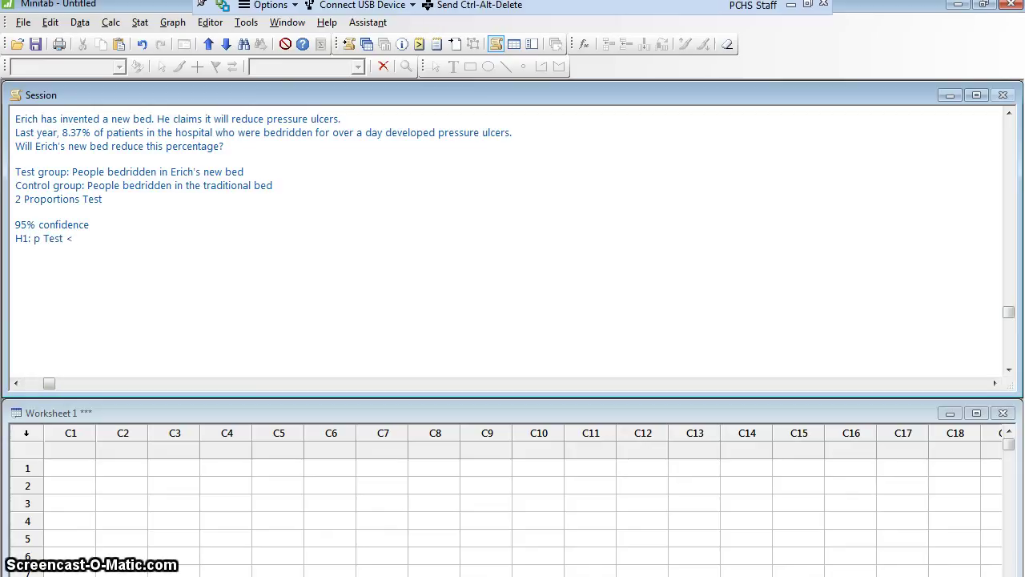
{"action": "type", "text": "p Control"}
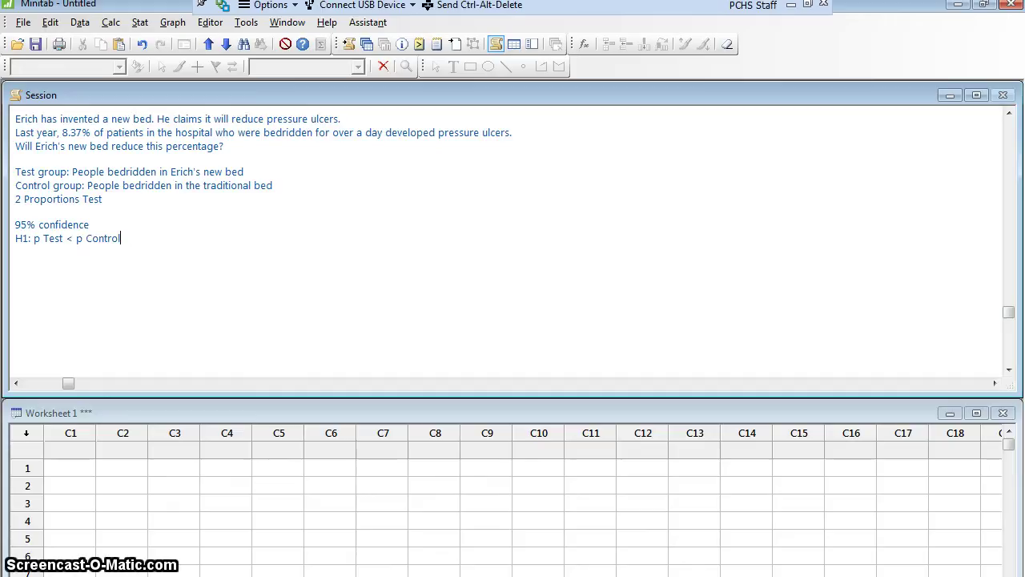
{"action": "key", "text": "Return"}
{"action": "type", "text": "H0"}
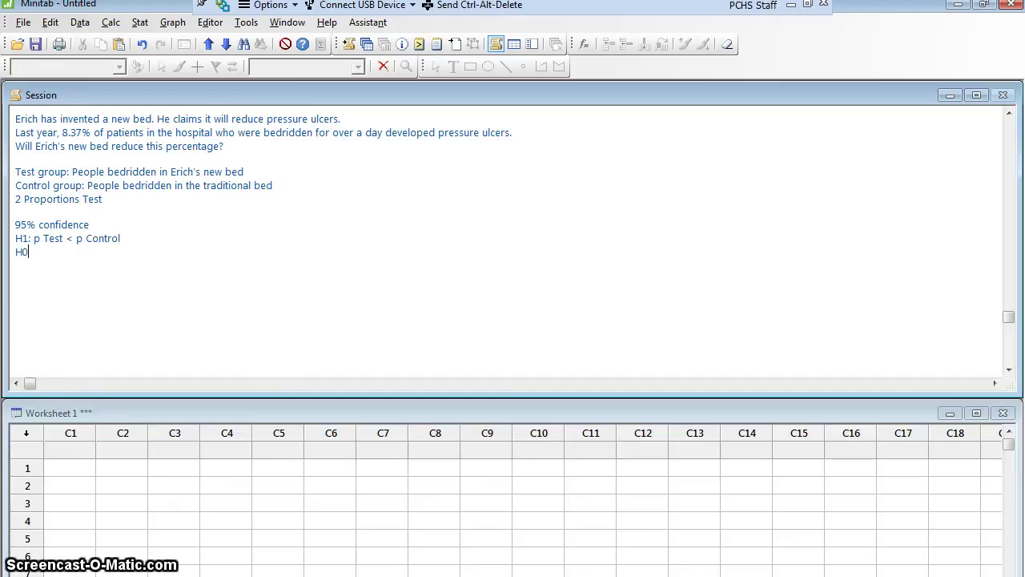
{"action": "type", "text": ": p T"}
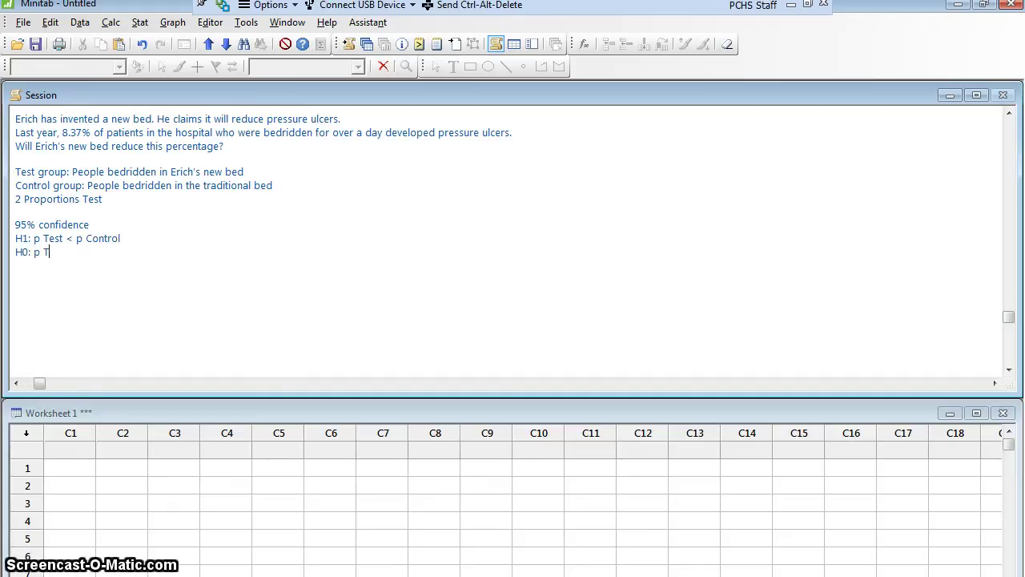
{"action": "type", "text": "est = p "}
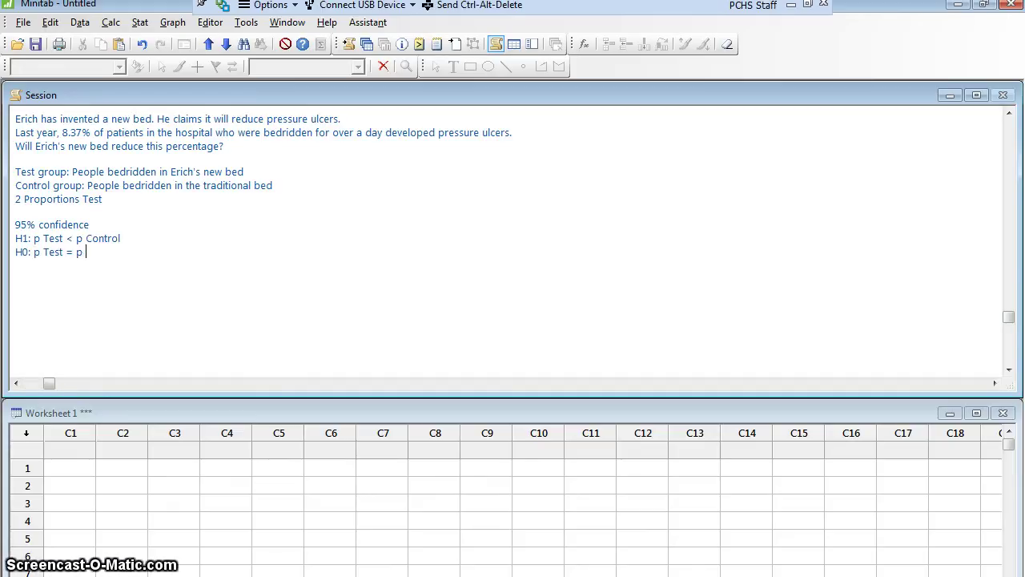
{"action": "type", "text": "Control"}
{"action": "key", "text": "Return"}
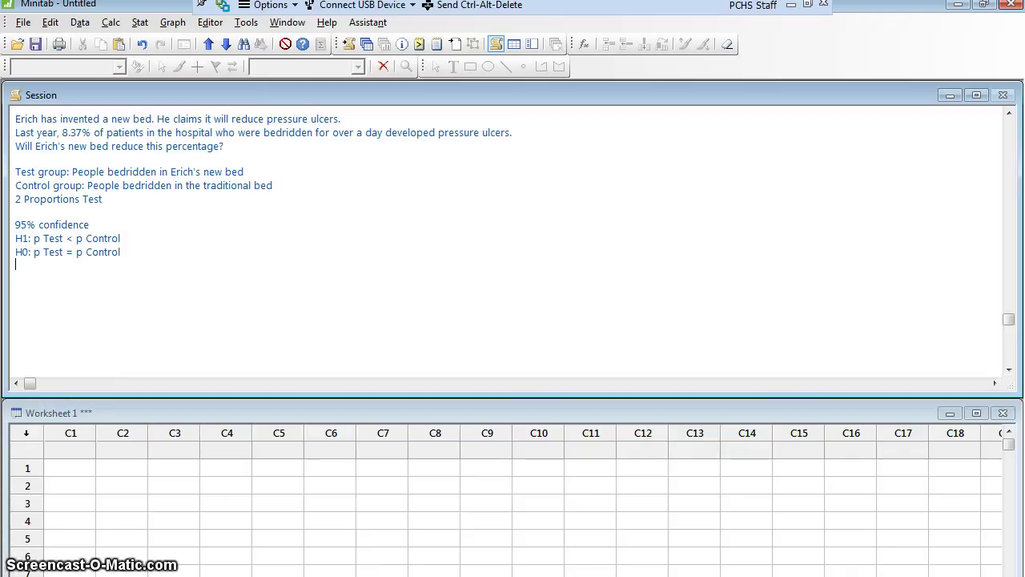
Write the note '80% power level if the difference is at least 0.5% = 0.005'.
{"action": "type", "text": "80"}
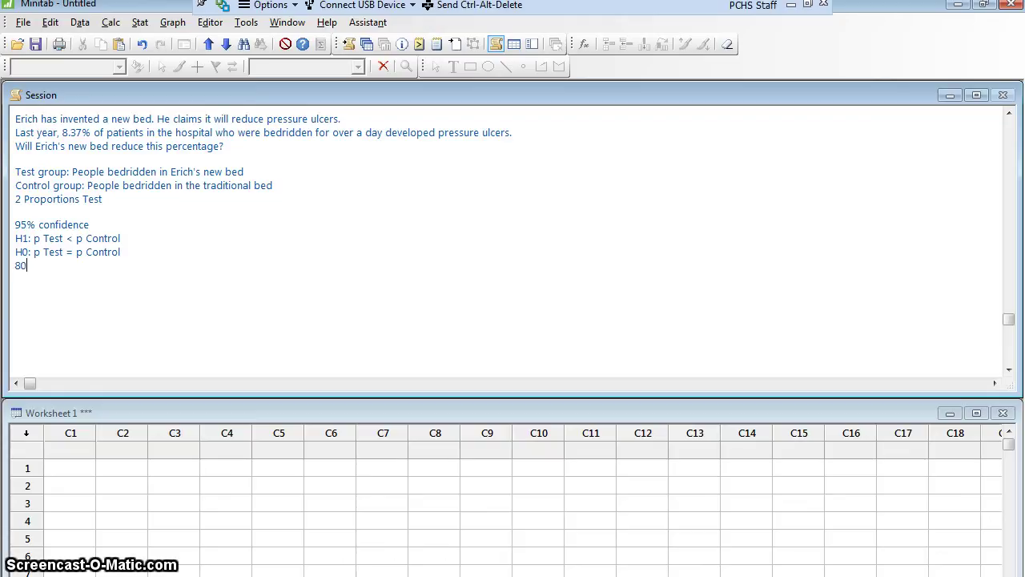
{"action": "type", "text": "% power level"}
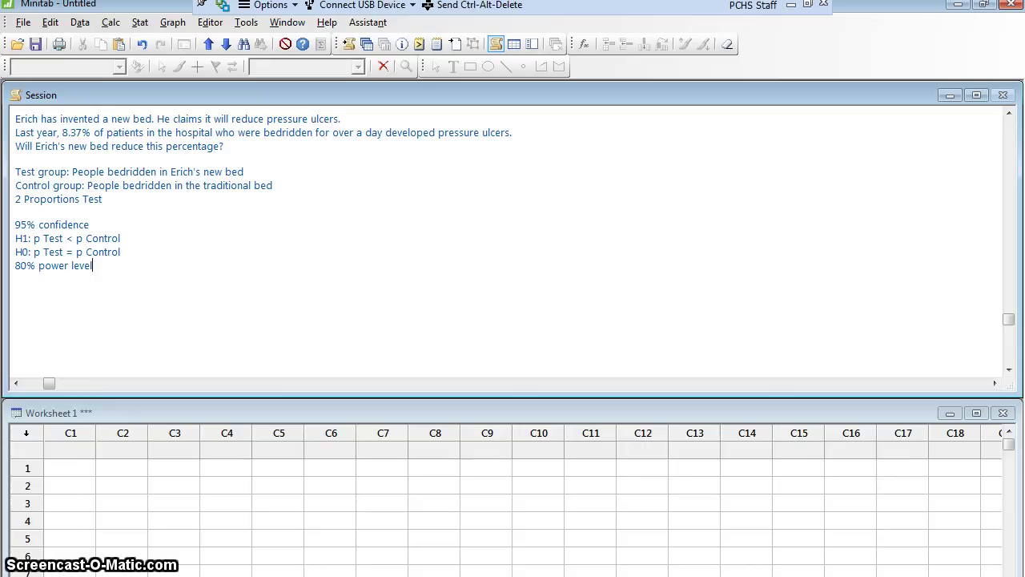
{"action": "type", "text": " if "}
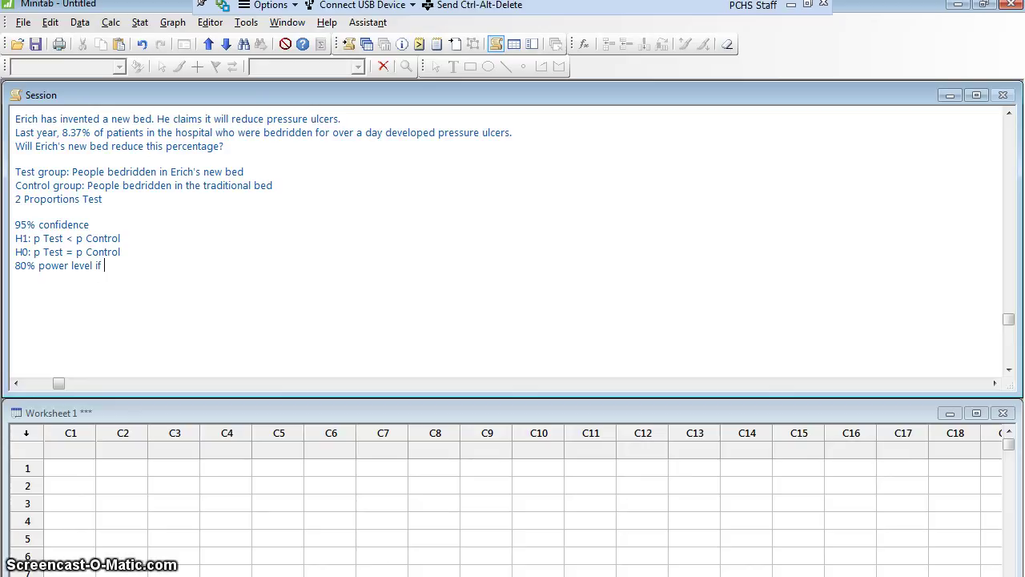
{"action": "type", "text": "the difference is at least"}
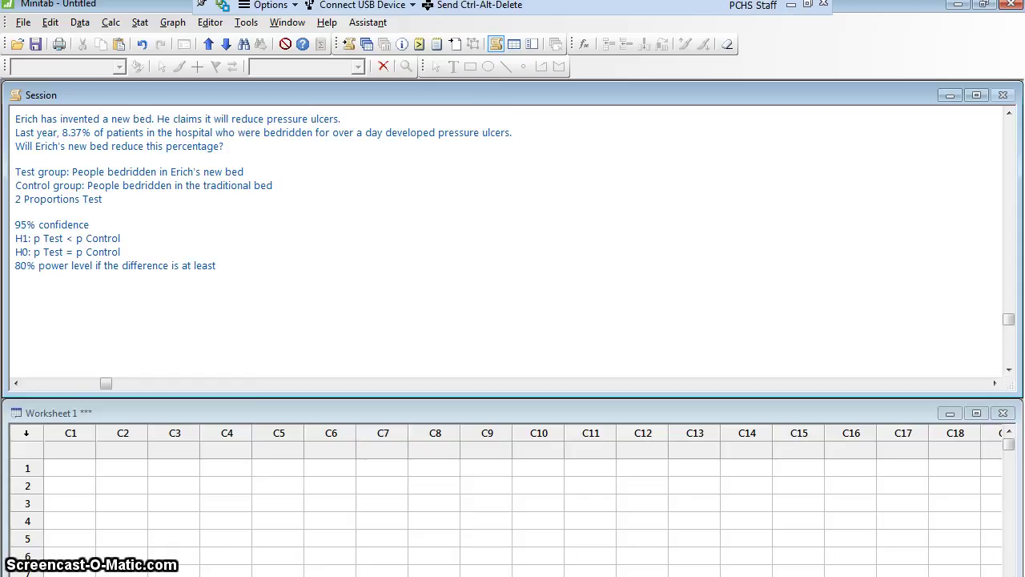
{"action": "type", "text": "0."}
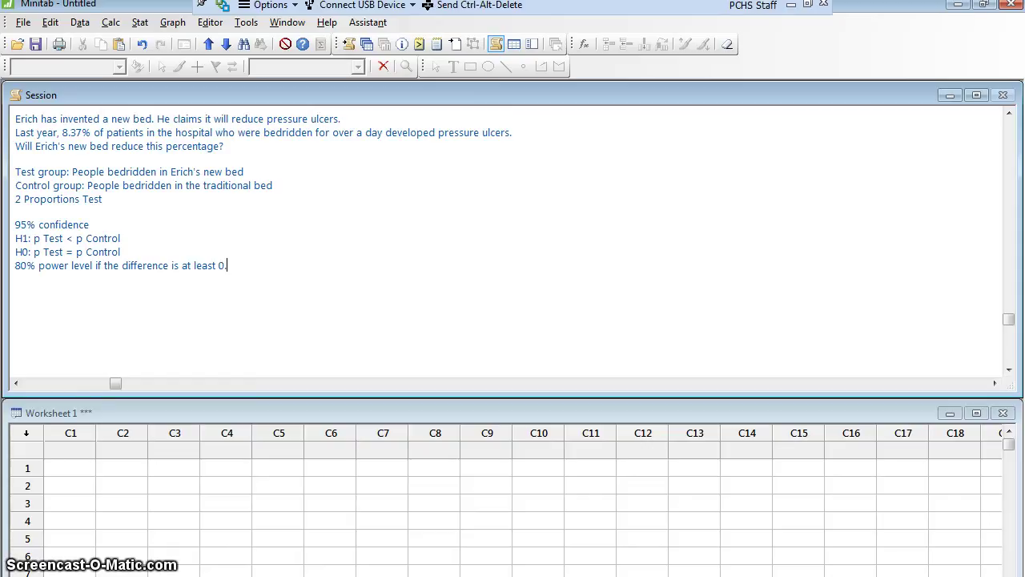
{"action": "type", "text": "5% = 0"}
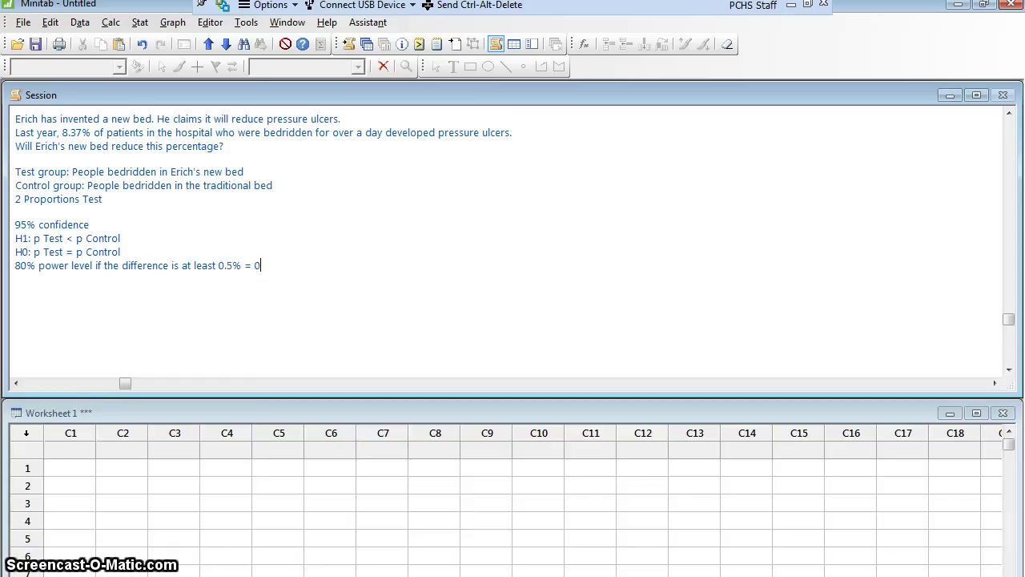
{"action": "type", "text": ".005"}
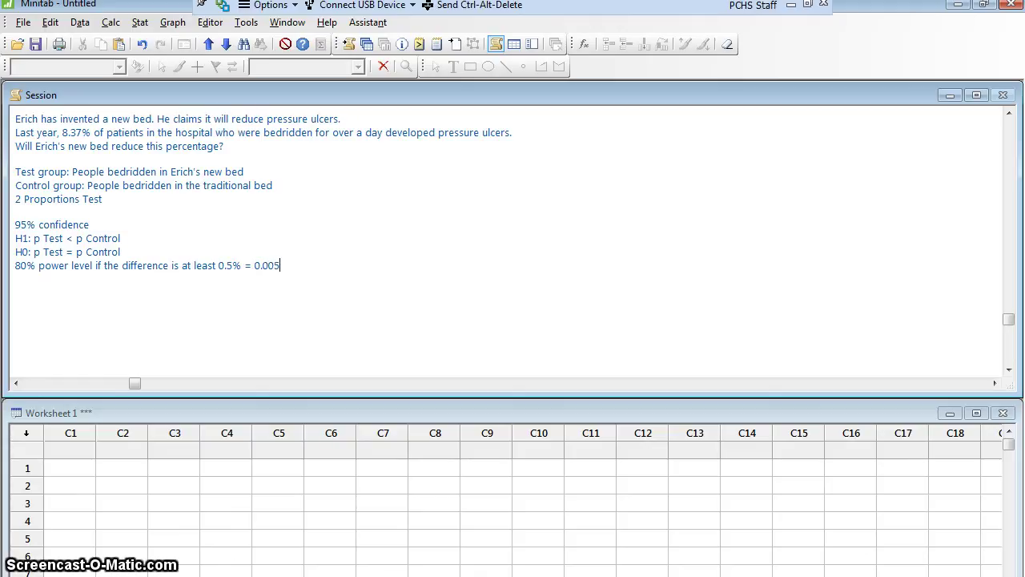
{"action": "key", "text": "Return"}
{"action": "key", "text": "Return"}
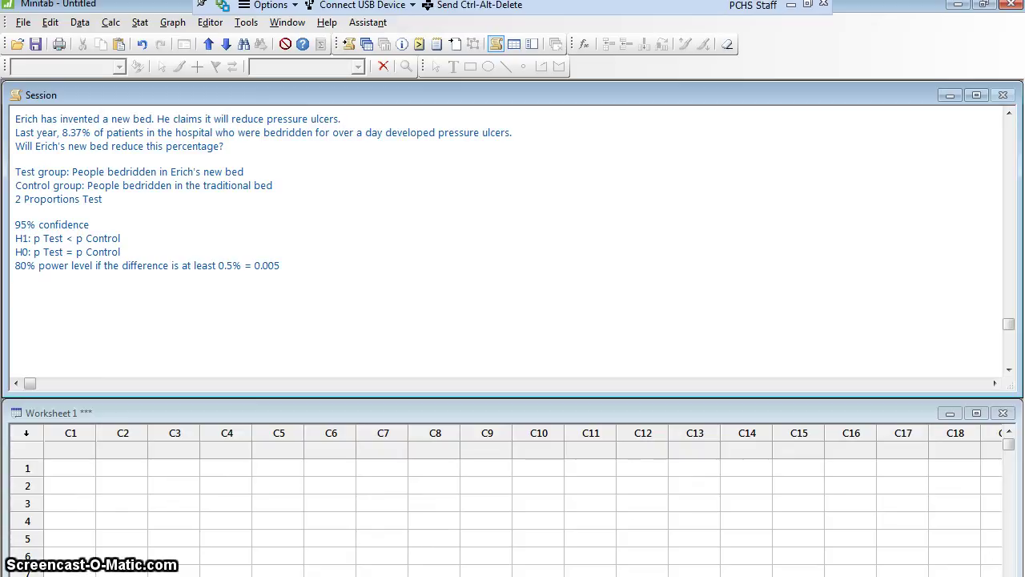
Open Stat > Power and Sample Size > 2 Proportions.
{"action": "left_click", "coordinate": [141, 24]}
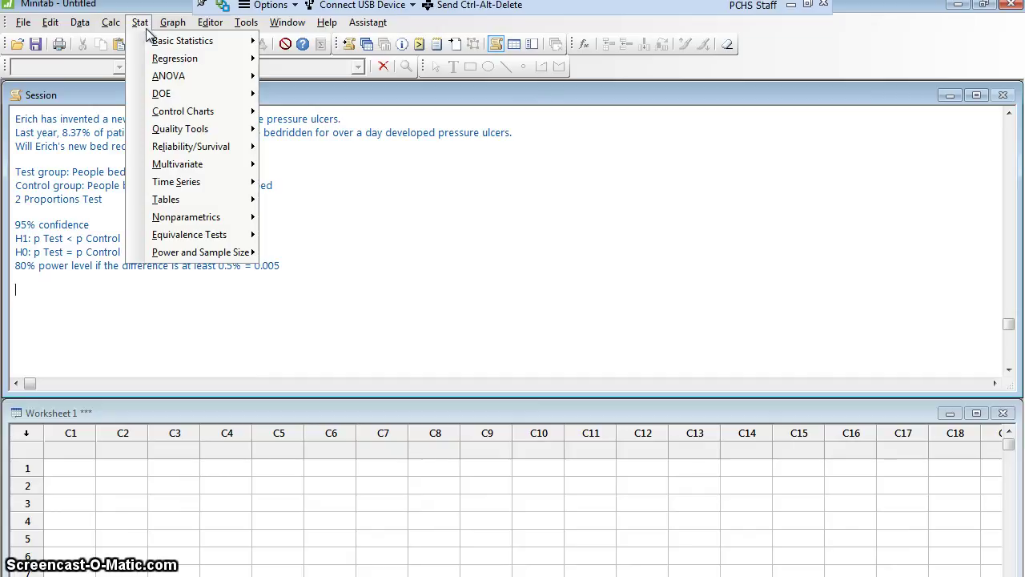
{"action": "mouse_move", "coordinate": [186, 254]}
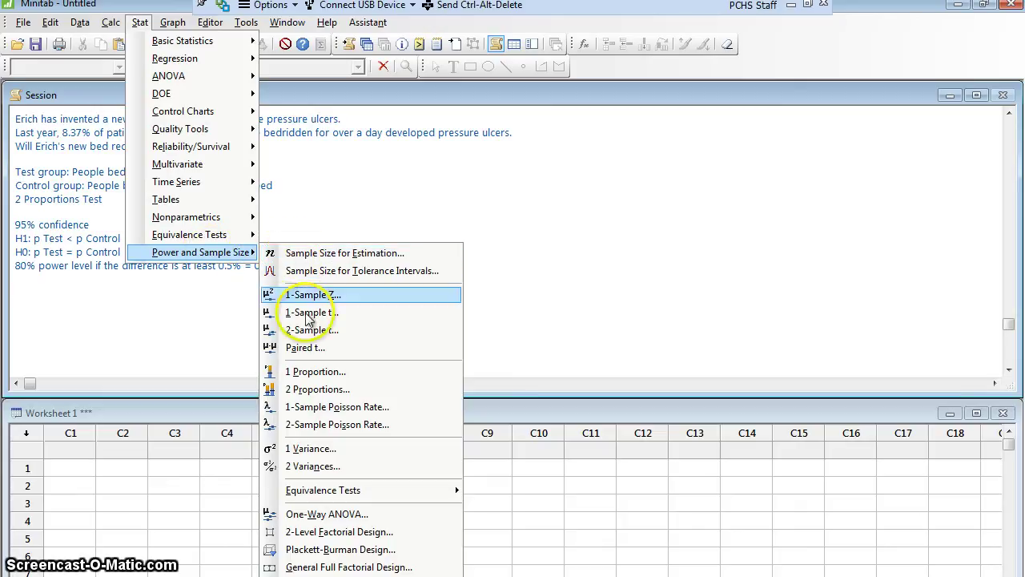
{"action": "left_click", "coordinate": [307, 391]}
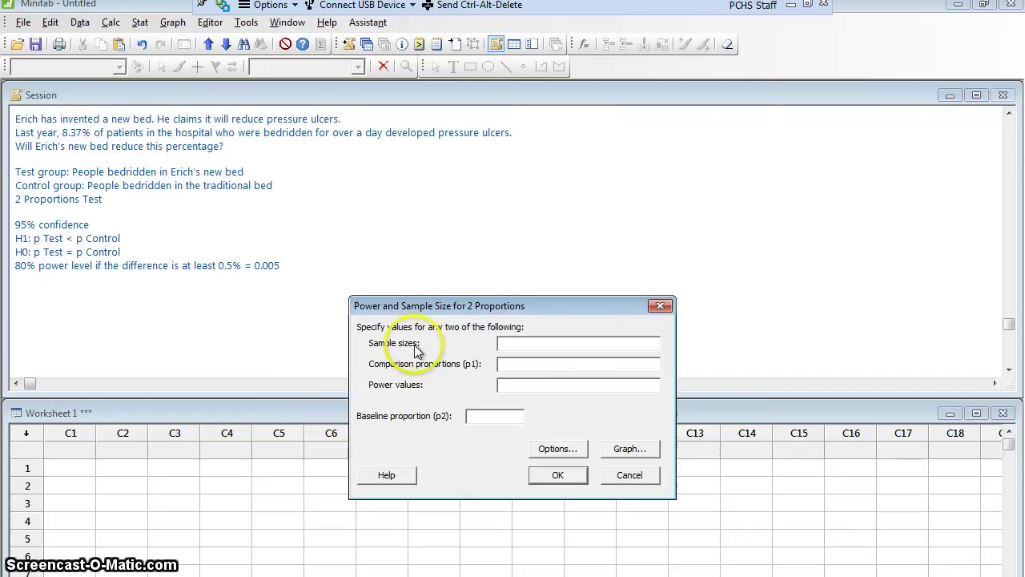
Enter baseline proportion 0.0837, power 0.8 and comparison proportion 0.0787.
{"action": "left_click", "coordinate": [471, 415]}
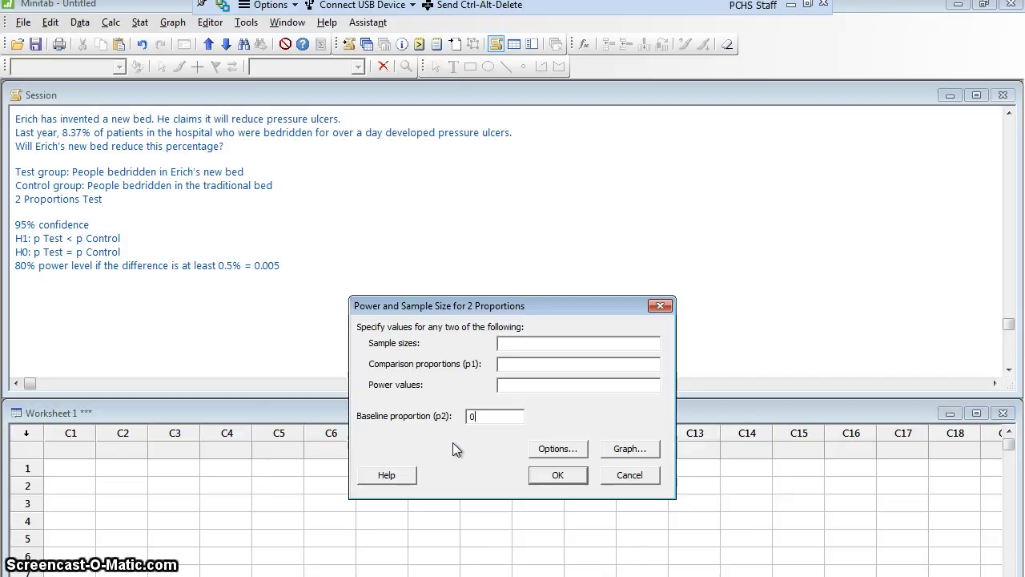
{"action": "type", "text": "0837"}
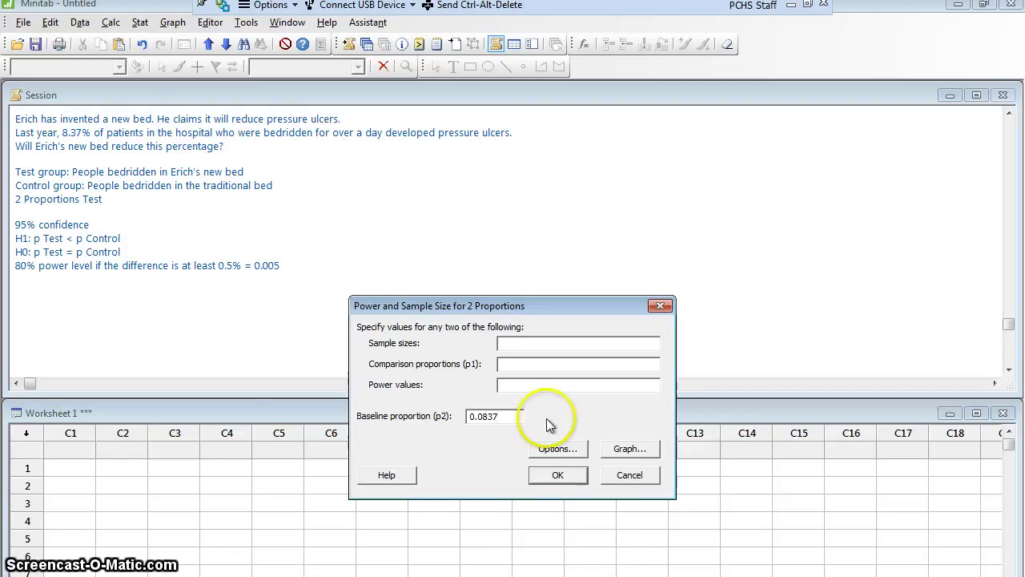
{"action": "left_click", "coordinate": [531, 385]}
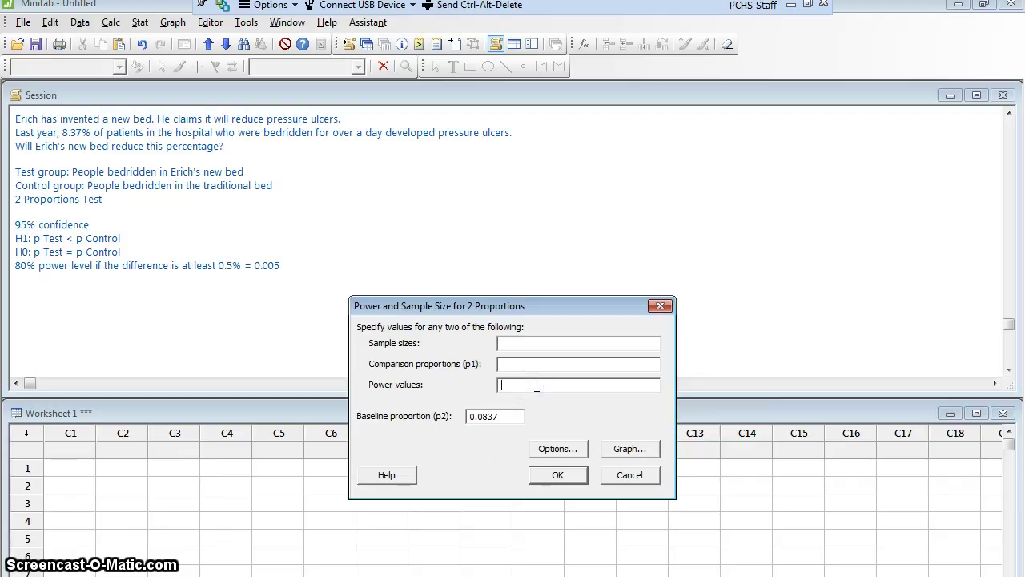
{"action": "type", "text": "0.8"}
{"action": "left_click", "coordinate": [520, 367]}
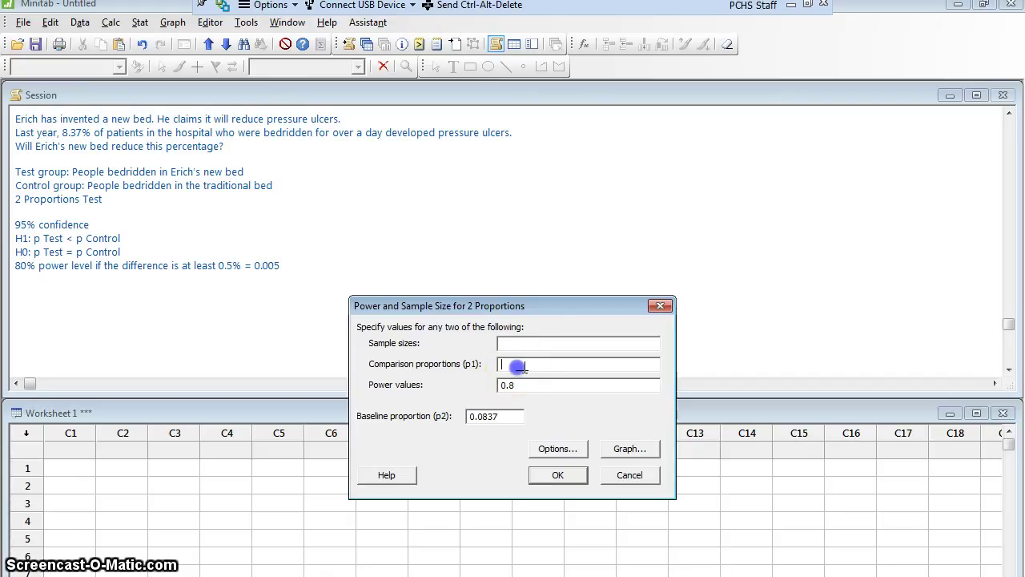
{"action": "type", "text": "0.0787"}
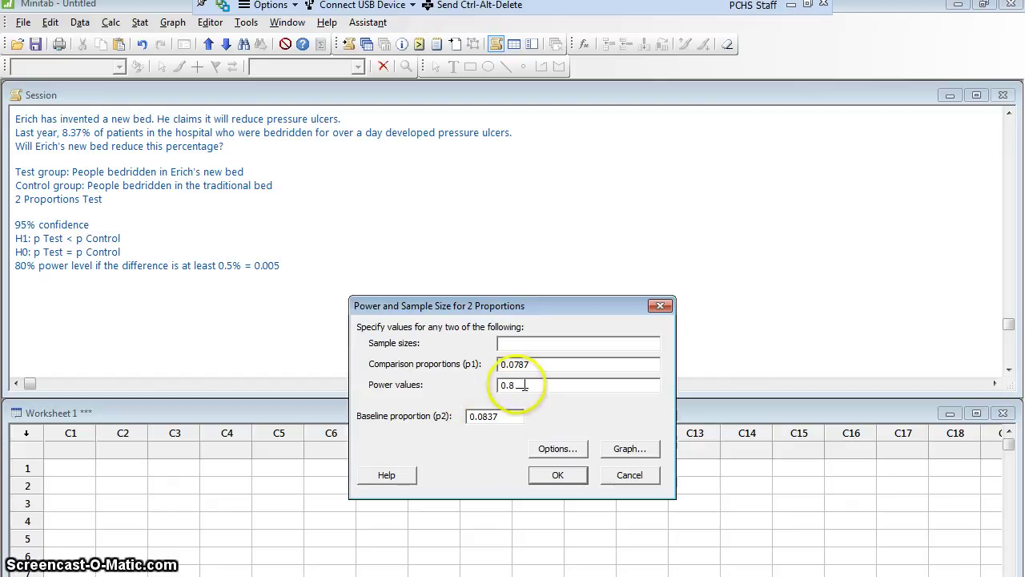
Set the alternative hypothesis to Less than and run the sample size calculation.
{"action": "left_click", "coordinate": [553, 453]}
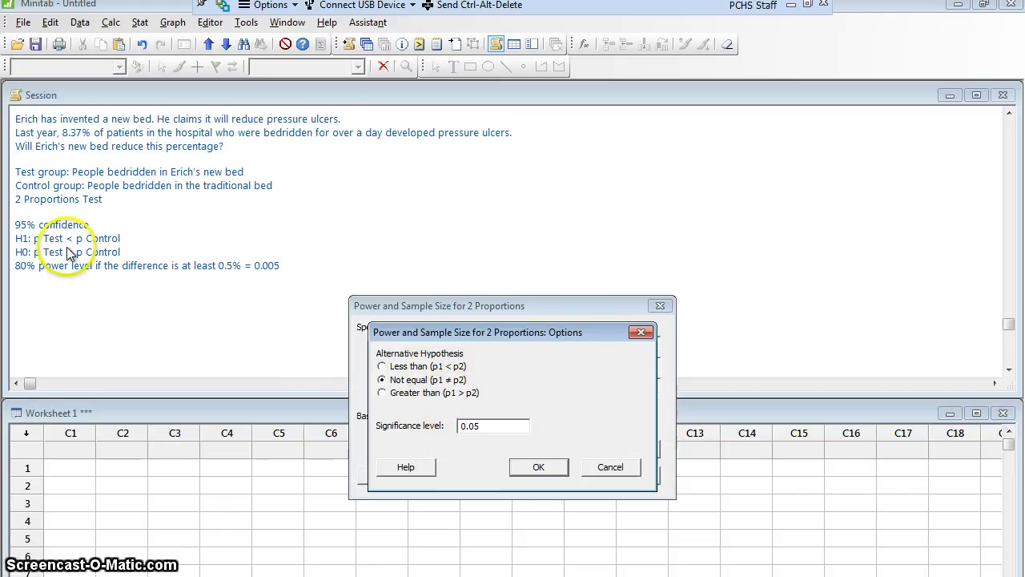
{"action": "left_click", "coordinate": [382, 367]}
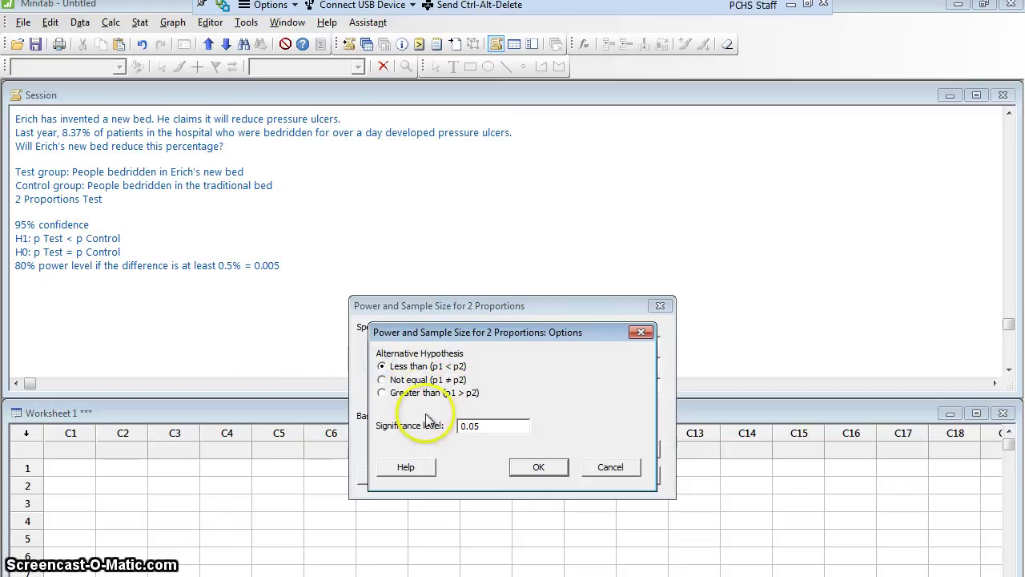
{"action": "left_click", "coordinate": [503, 431]}
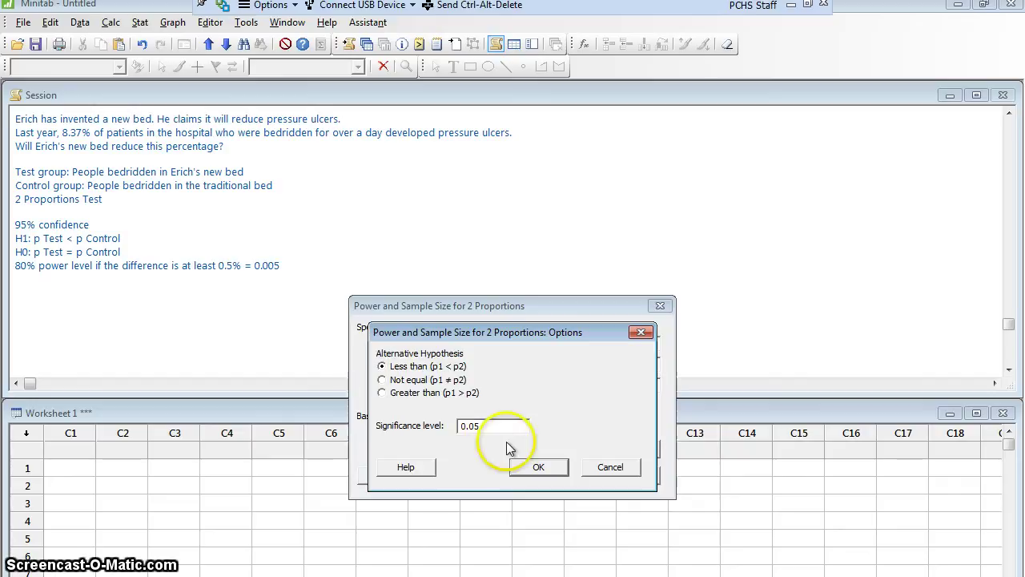
{"action": "left_click", "coordinate": [538, 471]}
{"action": "left_click", "coordinate": [561, 472]}
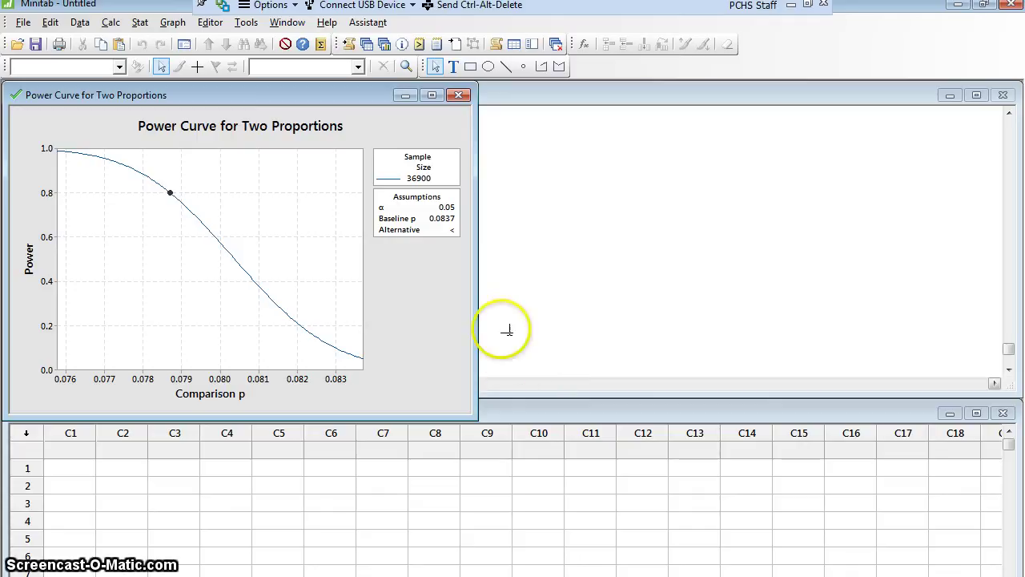
Move the power curve aside to show the 36900-per-group result in the Session.
{"action": "left_click", "coordinate": [300, 107]}
{"action": "left_click_drag", "start_coordinate": [300, 107], "coordinate": [706, 159]}
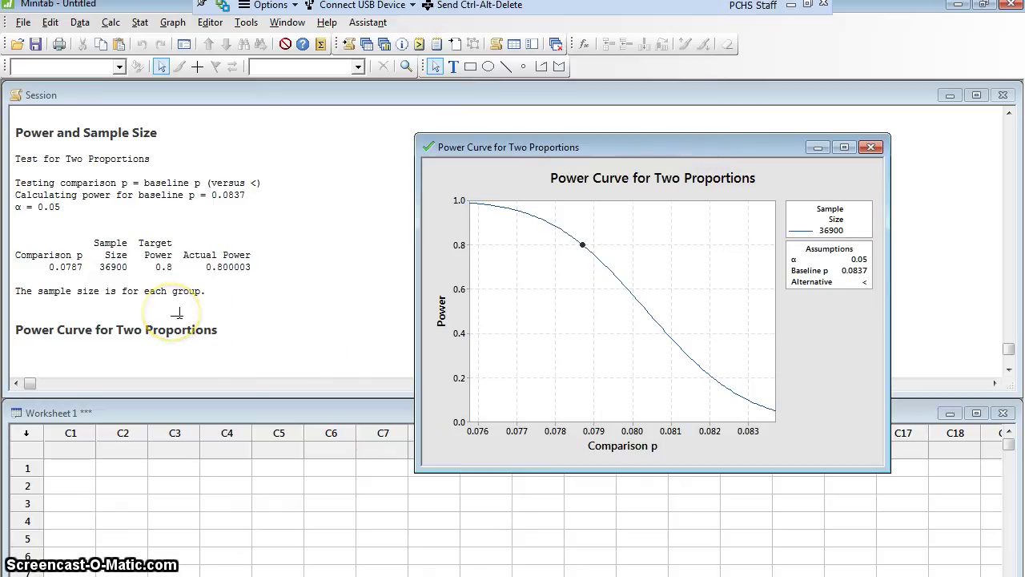
{"action": "left_click", "coordinate": [174, 357]}
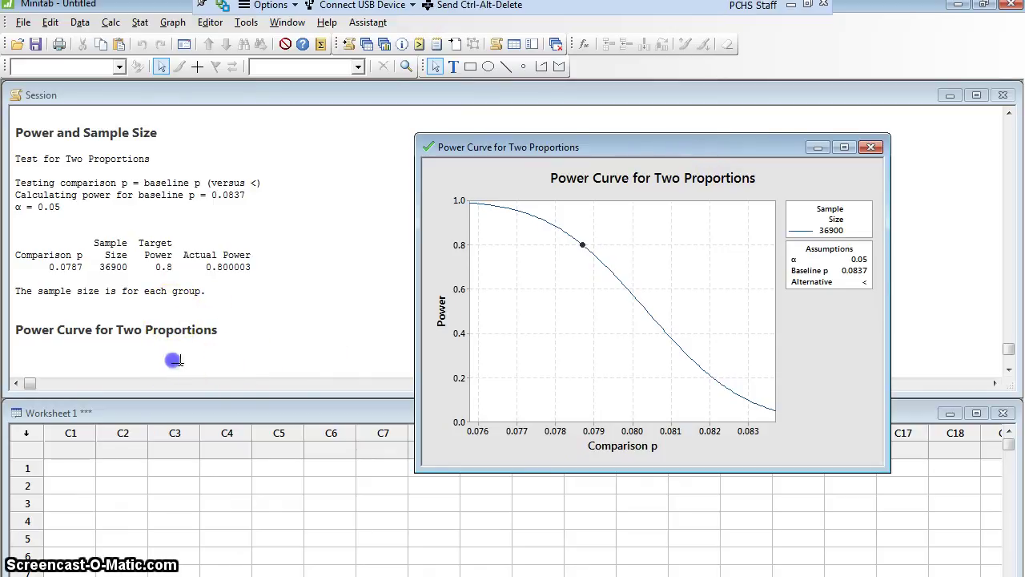
Add the note 'What if I were only looking for a 3% difference.'.
{"action": "type", "text": "What if I "}
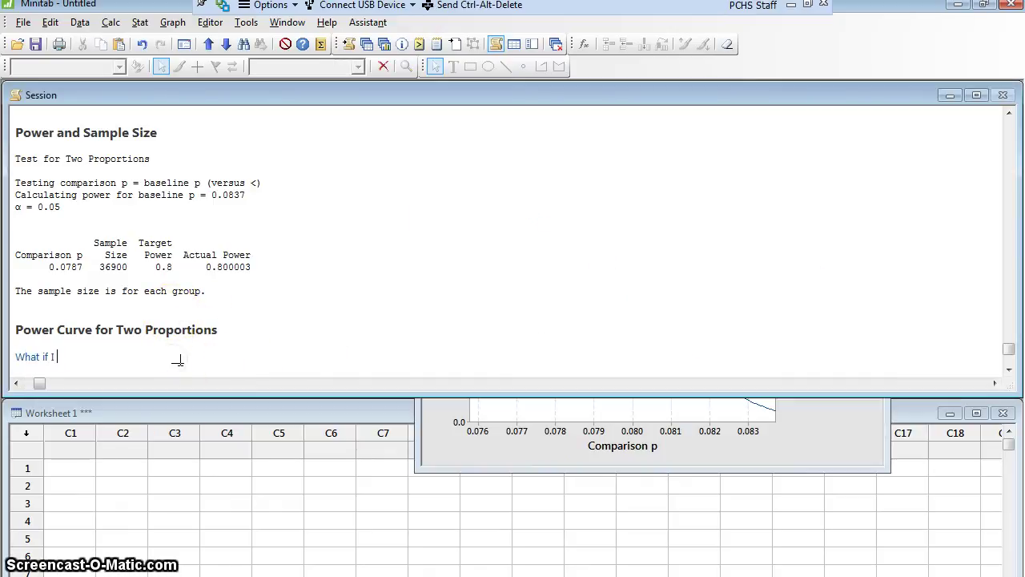
{"action": "type", "text": "were only lo"}
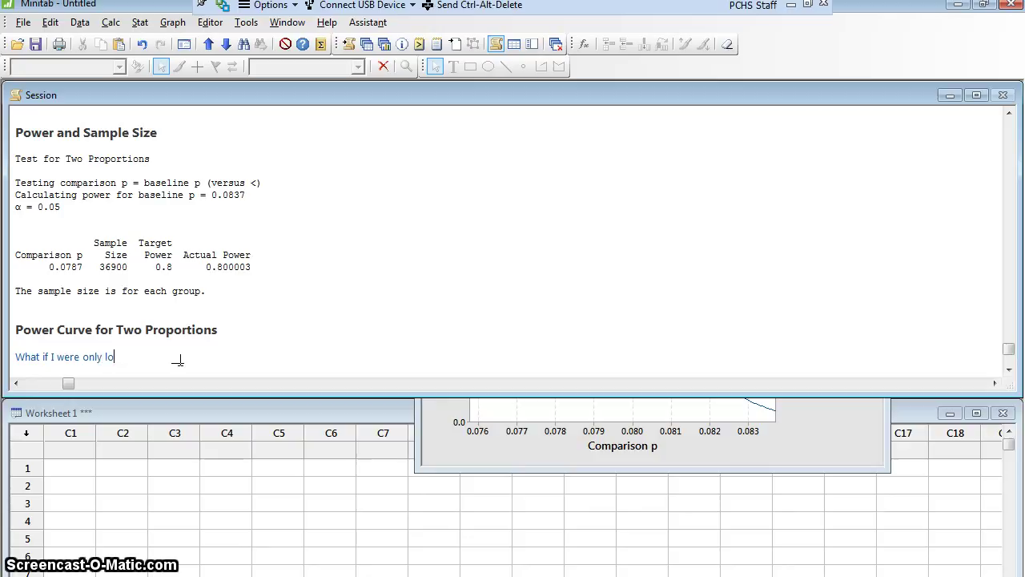
{"action": "type", "text": "oking for a "}
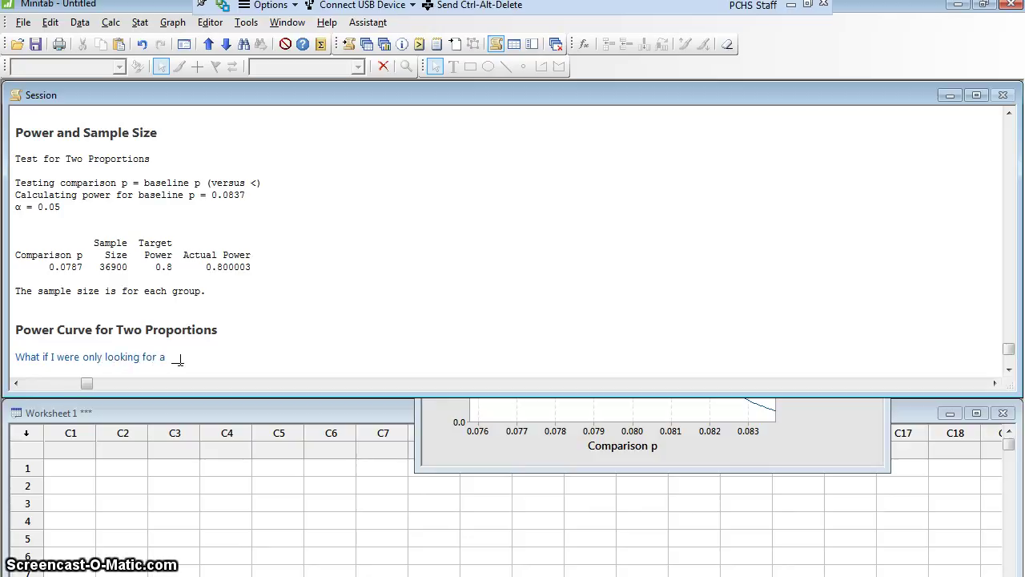
{"action": "type", "text": "3% difference"}
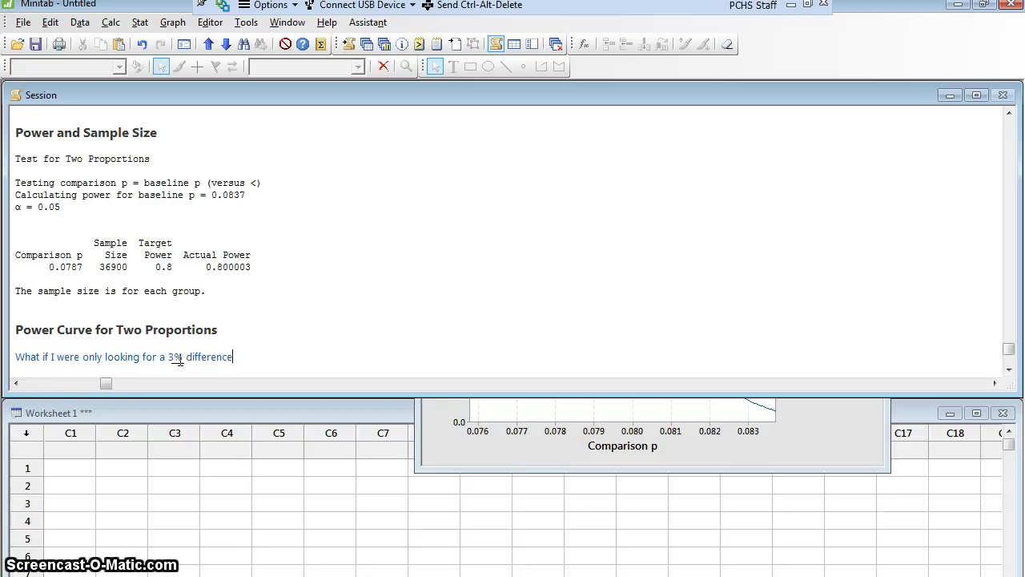
{"action": "type", "text": "."}
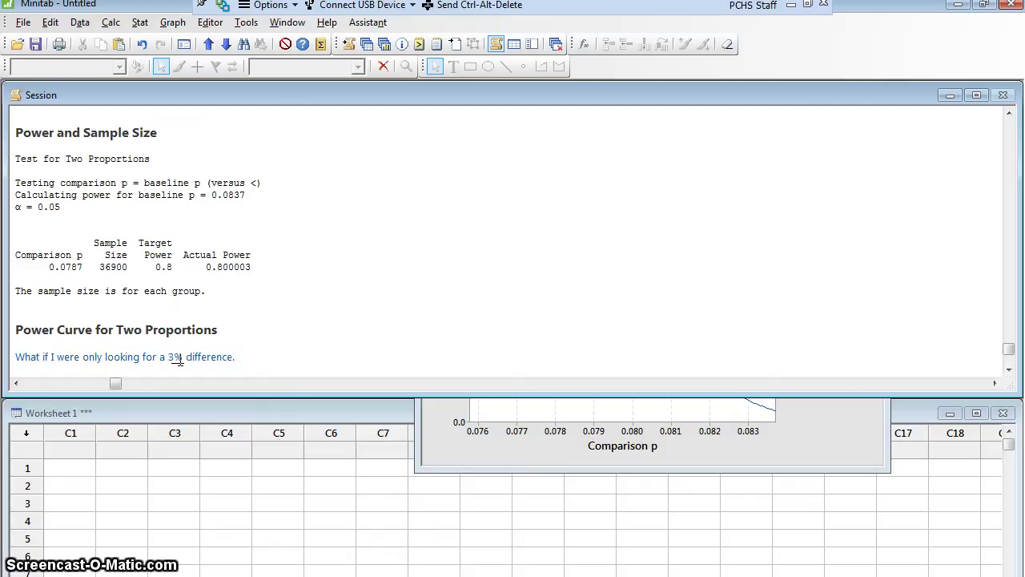
{"action": "key", "text": "Return"}
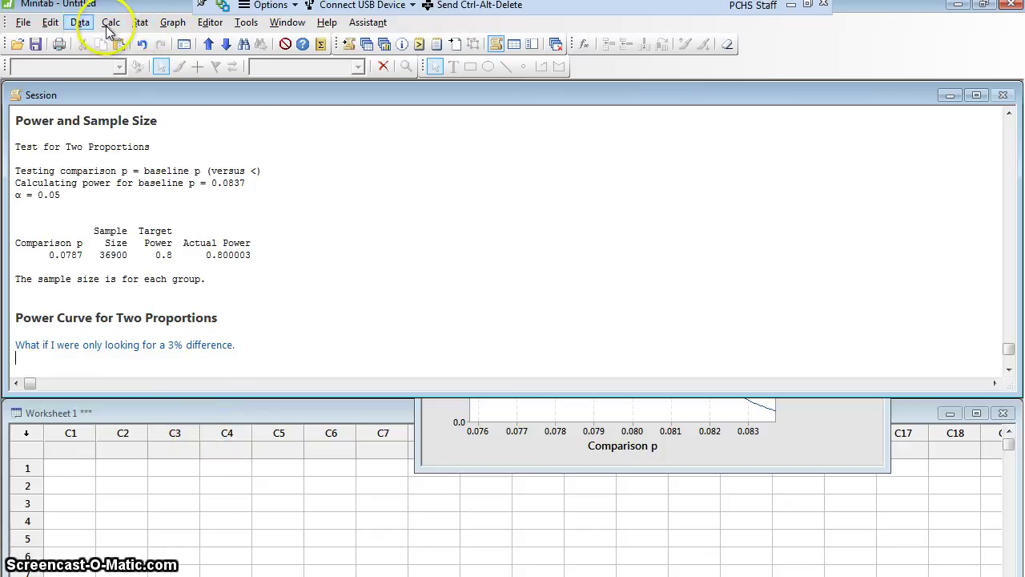
Reopen the 2 Proportions power dialog and change the comparison proportion to 0.0537.
{"action": "left_click", "coordinate": [139, 21]}
{"action": "mouse_move", "coordinate": [193, 261]}
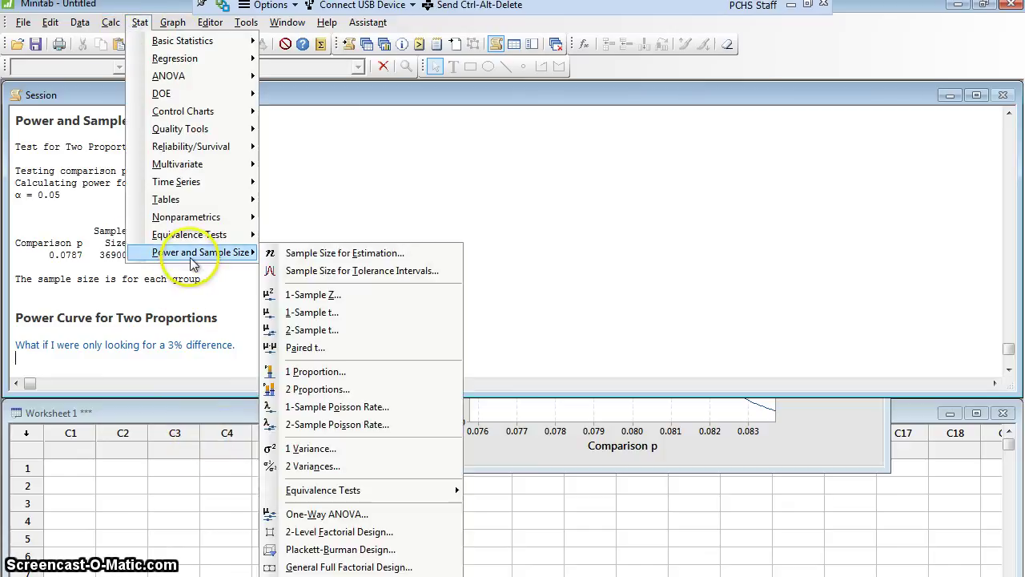
{"action": "left_click", "coordinate": [328, 391]}
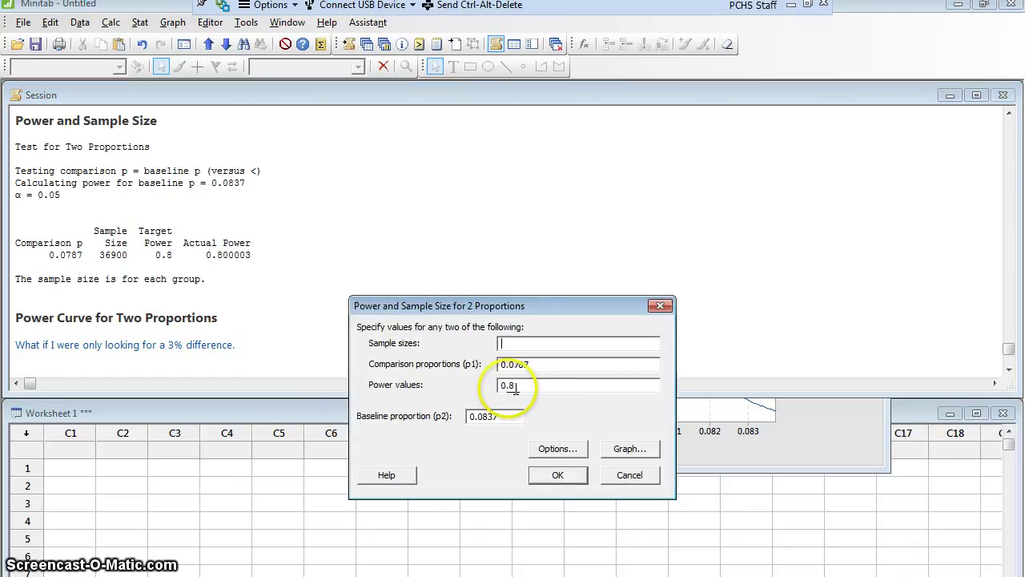
{"action": "left_click", "coordinate": [520, 364]}
{"action": "left_click_drag", "start_coordinate": [521, 364], "coordinate": [529, 364]}
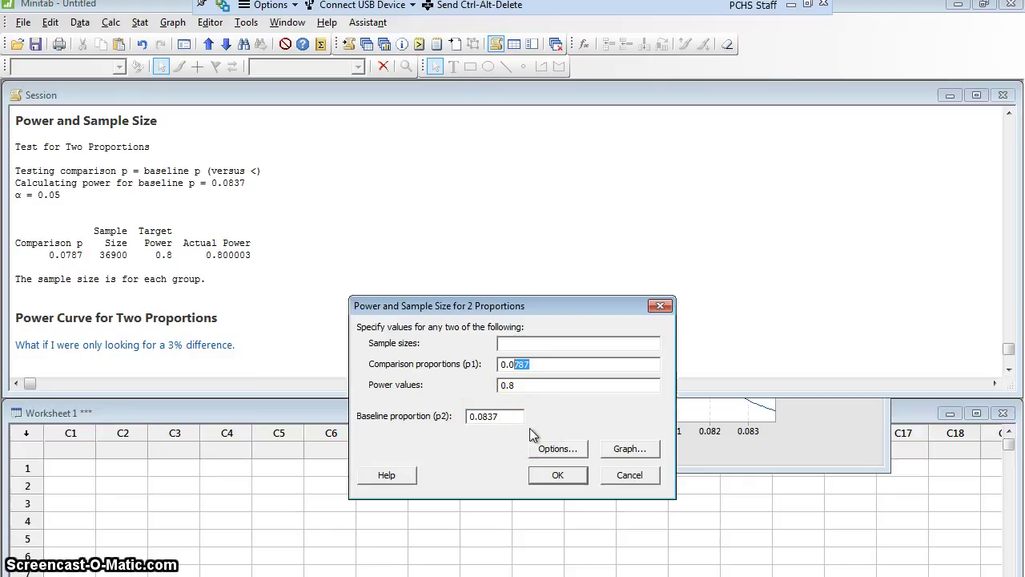
{"action": "type", "text": "5"}
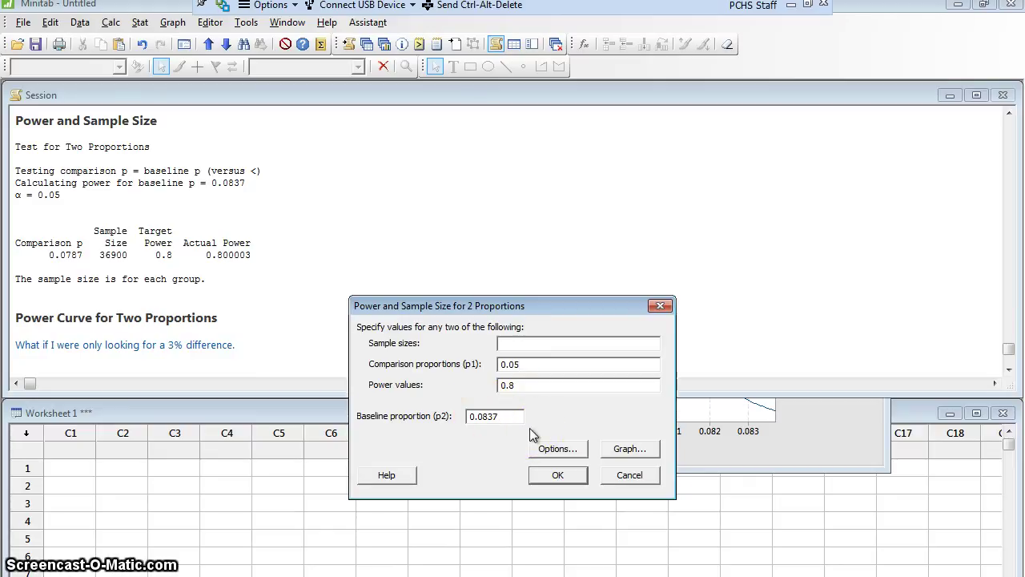
{"action": "type", "text": "37"}
Keep the Less than alternative, run it, and view the 878-per-group result.
{"action": "left_click", "coordinate": [574, 452]}
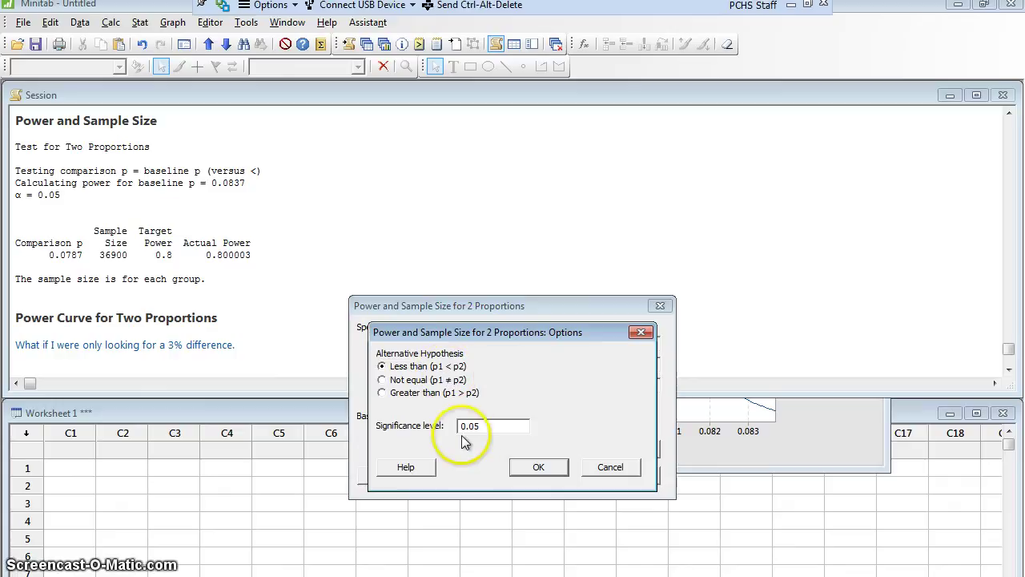
{"action": "left_click", "coordinate": [537, 467]}
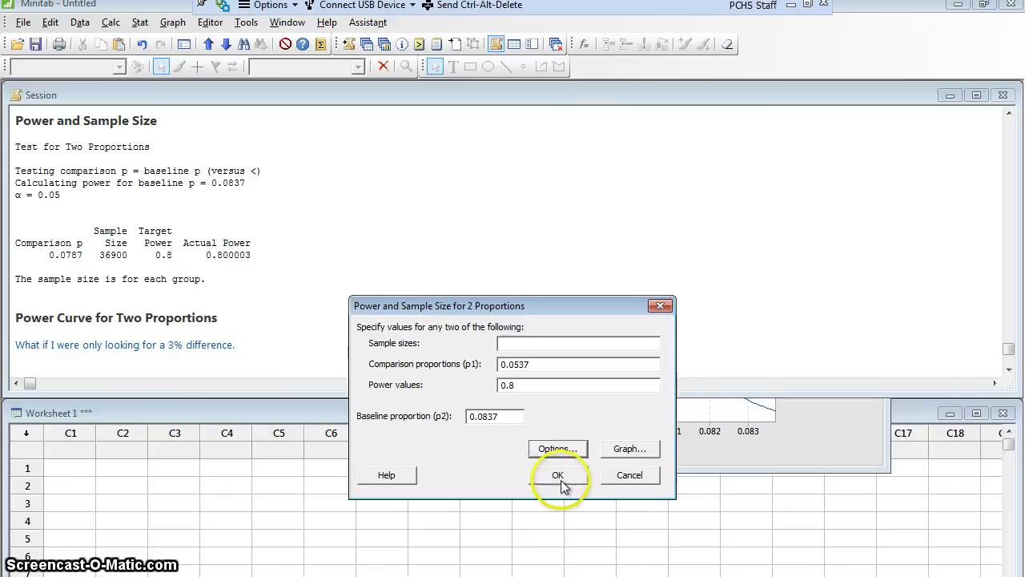
{"action": "left_click", "coordinate": [561, 480]}
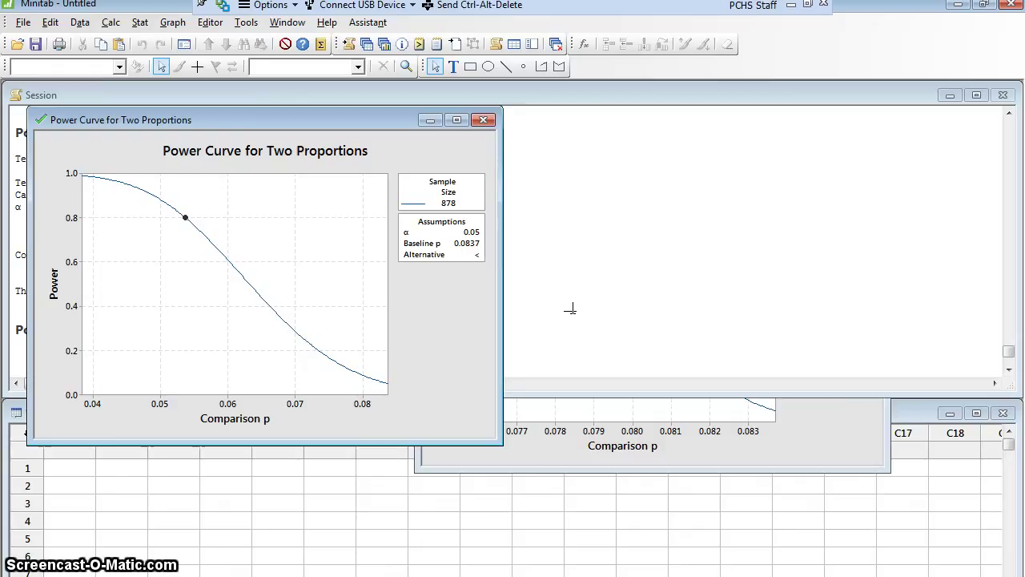
{"action": "left_click", "coordinate": [570, 308]}
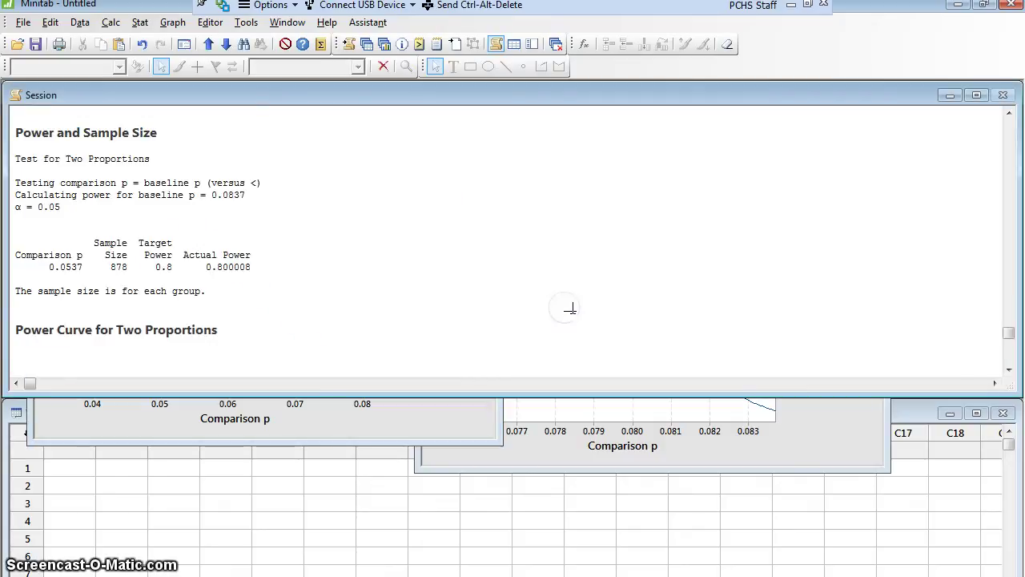
{"action": "left_click", "coordinate": [261, 359]}
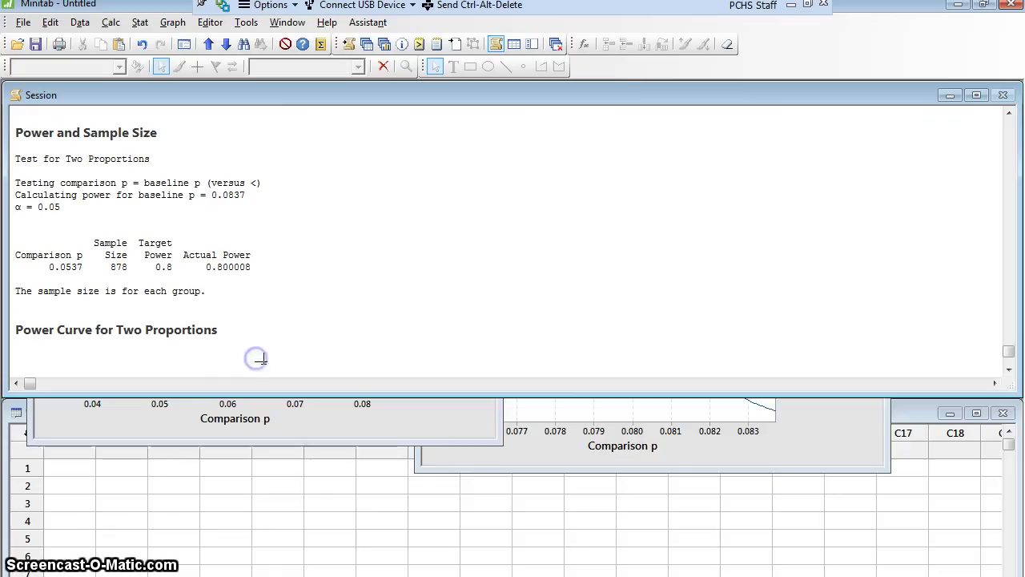
Write the conclusion 'I need 878 people in the test group and 878 people in the control group.'.
{"action": "type", "text": "I need"}
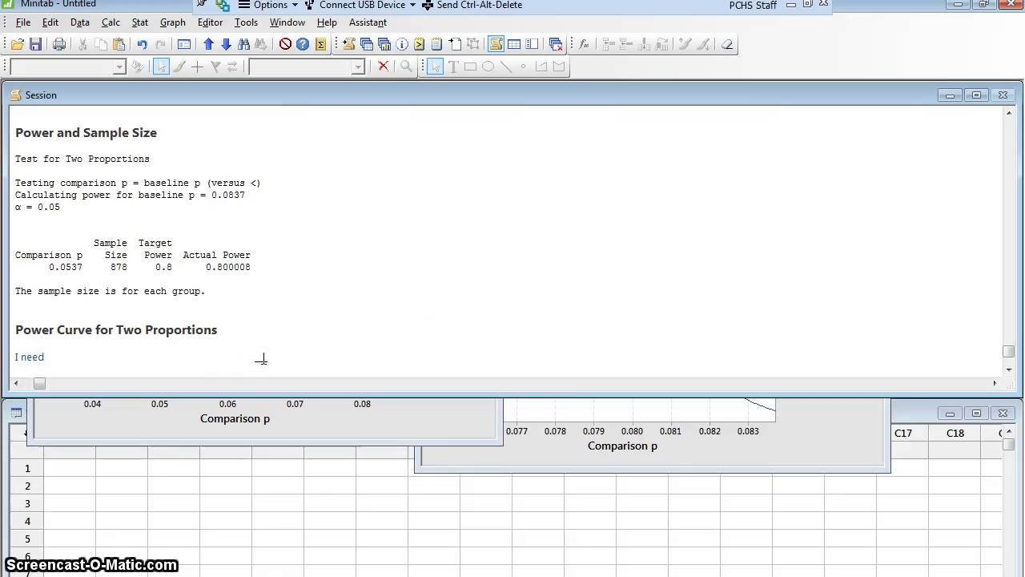
{"action": "type", "text": " 9"}
{"action": "key", "text": "BackSpace"}
{"action": "type", "text": "878 pe"}
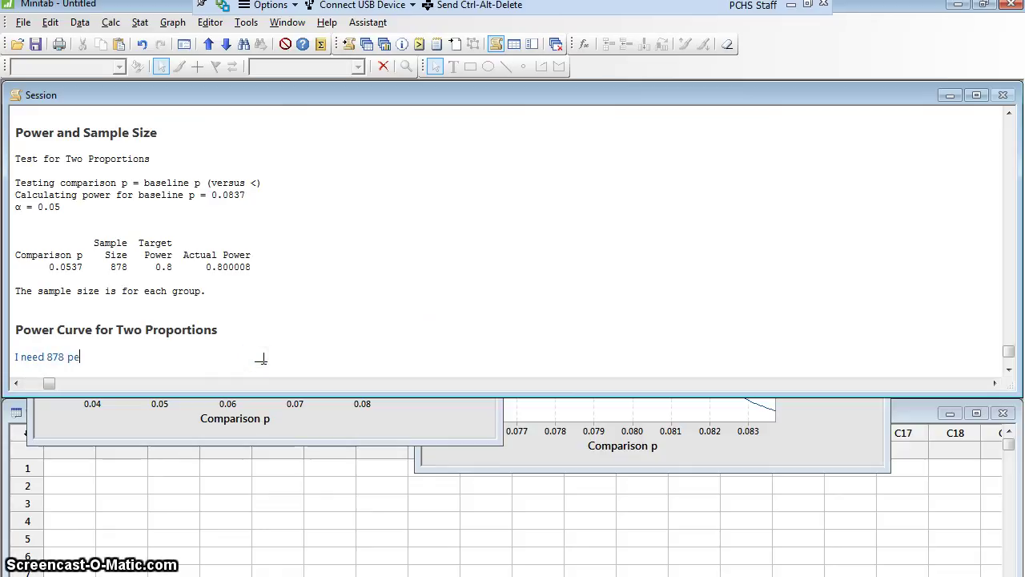
{"action": "type", "text": "ople in the test gro"}
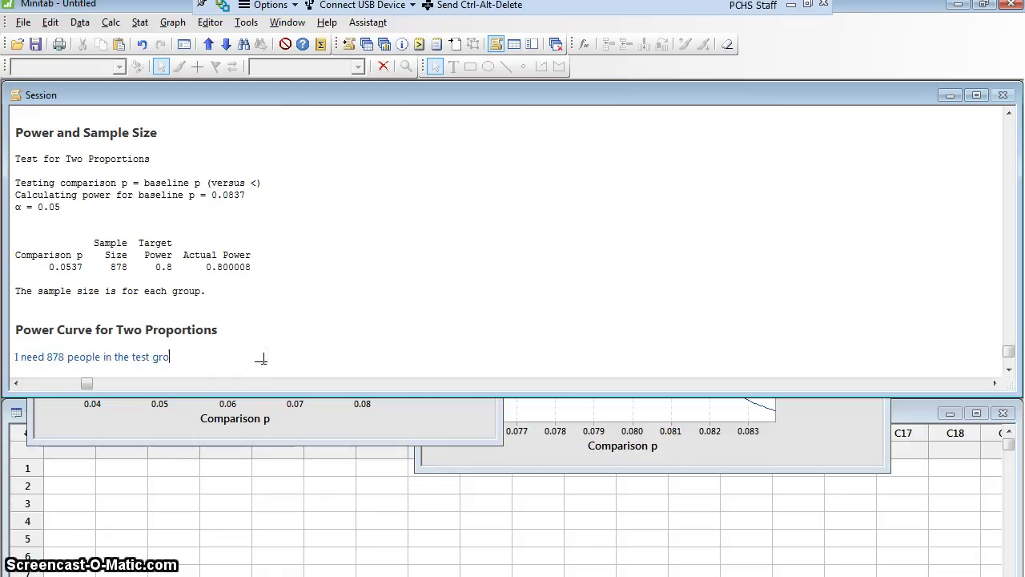
{"action": "type", "text": "up and 878 "}
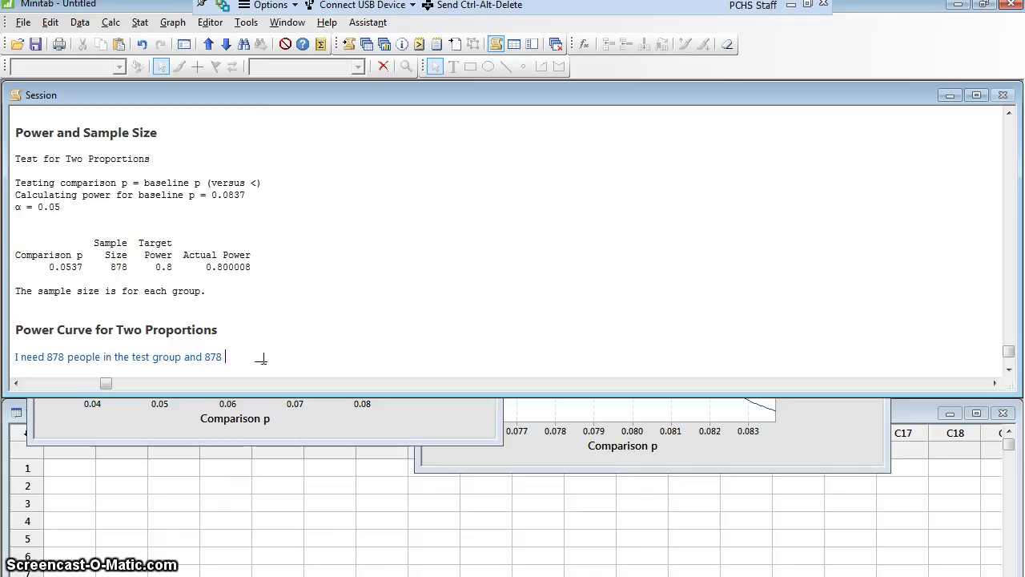
{"action": "type", "text": "people in the control group."}
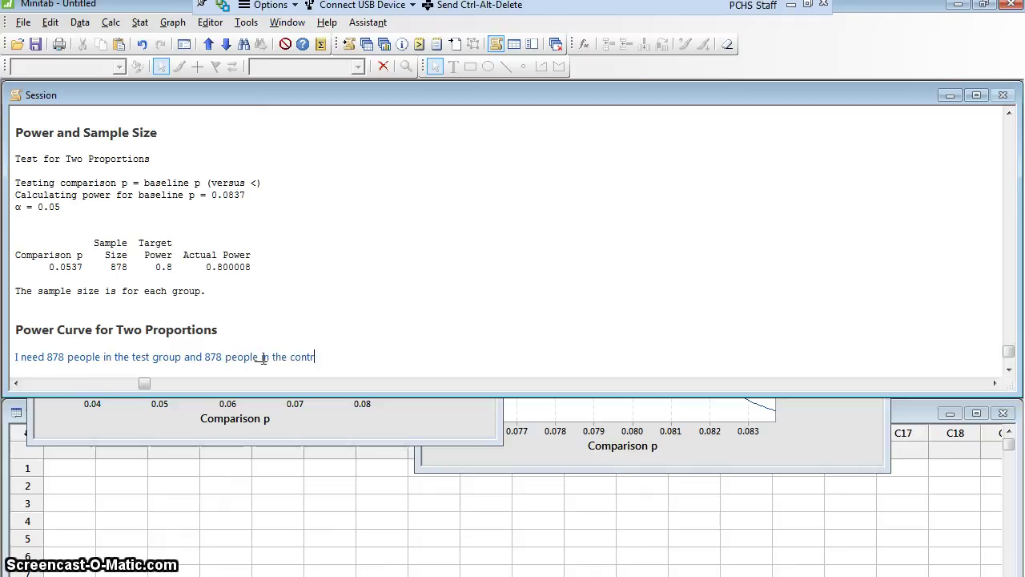